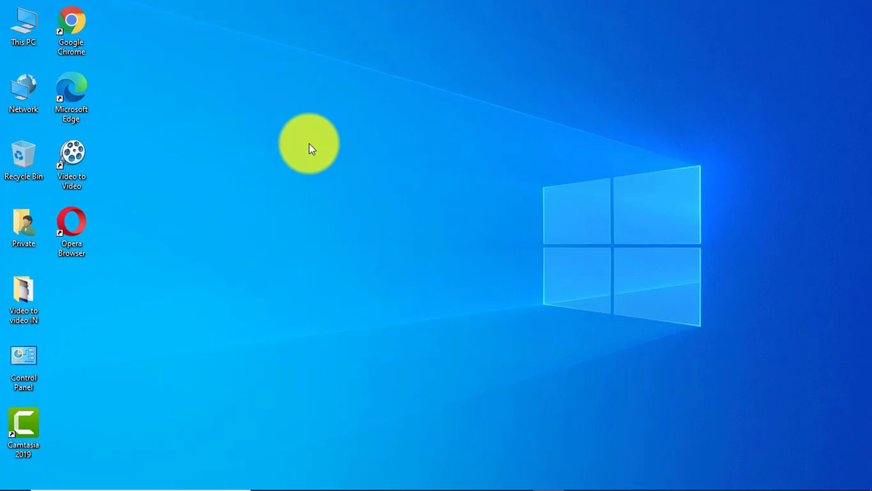
mouse_move(589, 481)
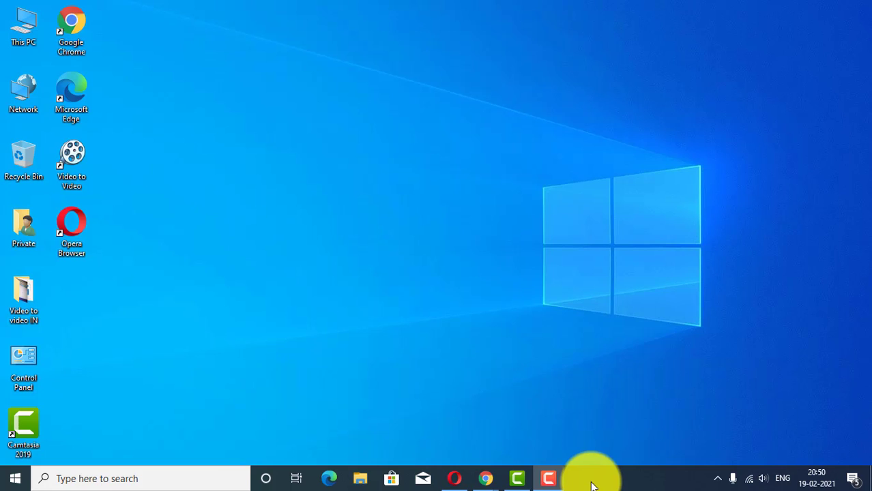
left_click(546, 480)
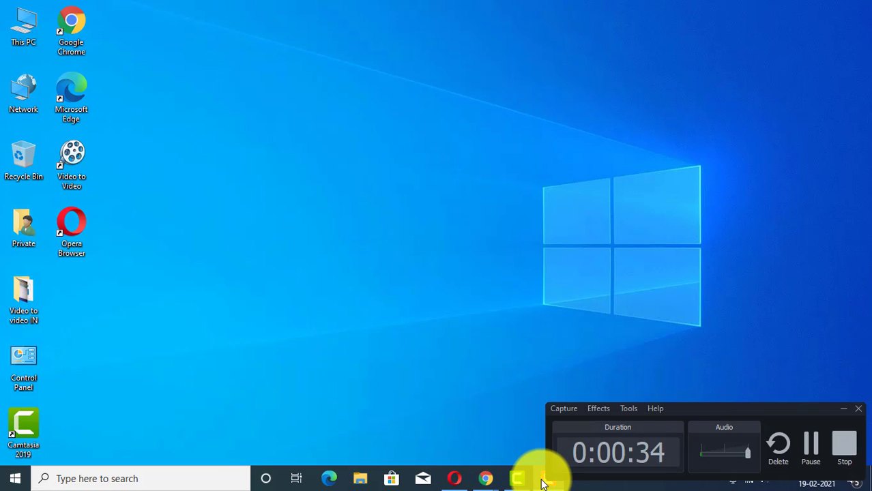
left_click(543, 482)
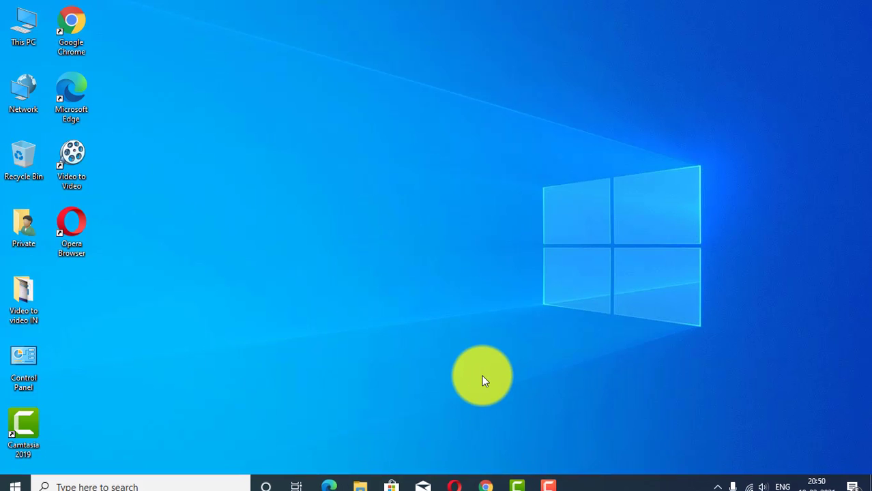
Switch to Google Chrome, maximize its window and go to gst.gov.in
mouse_move(486, 478)
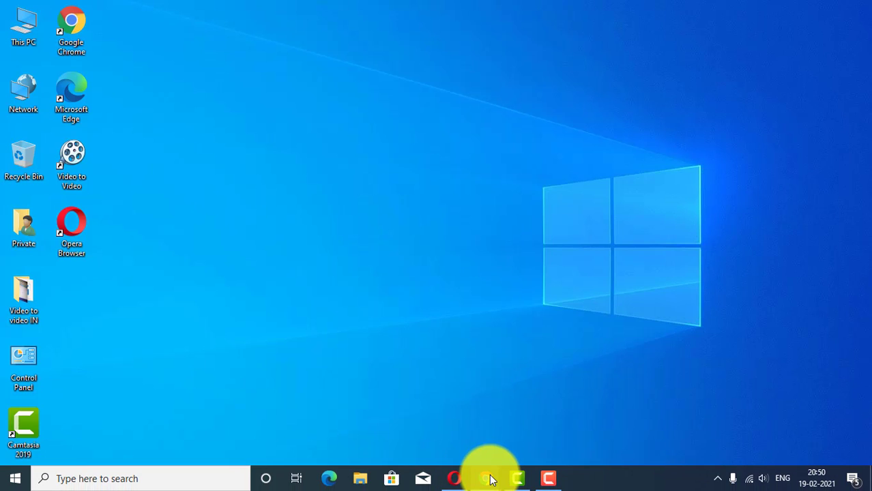
left_click(535, 434)
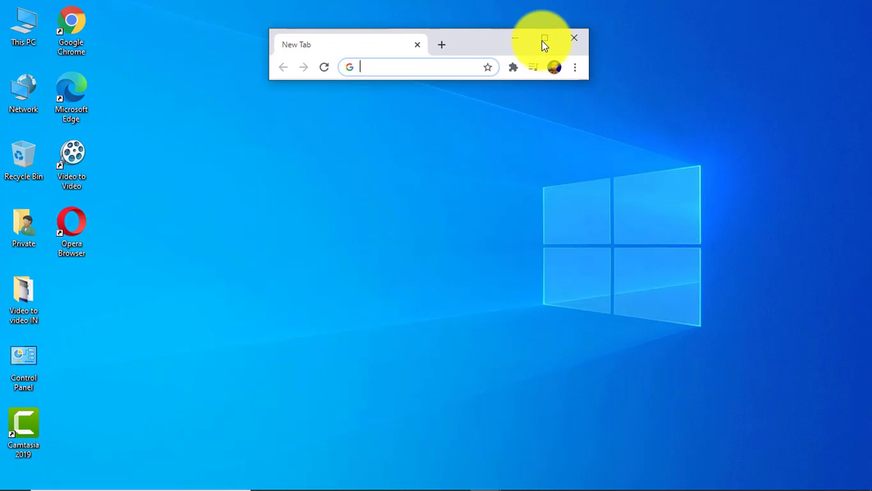
left_click(543, 40)
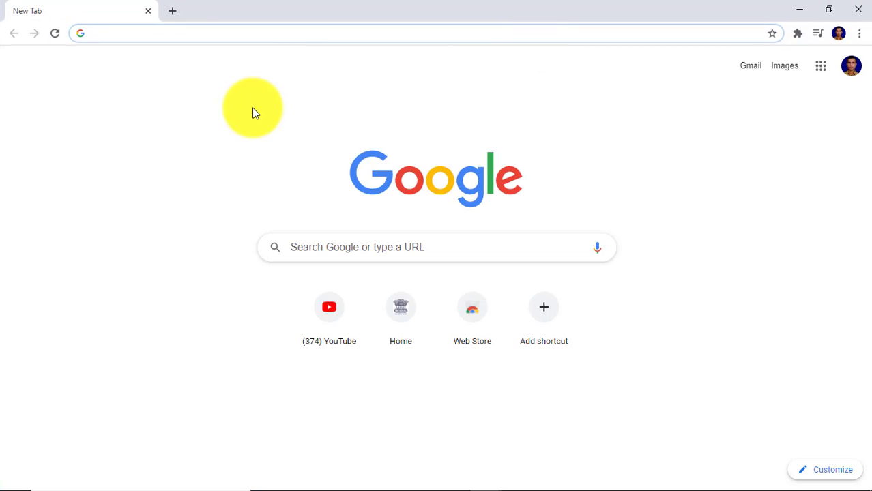
type("gst")
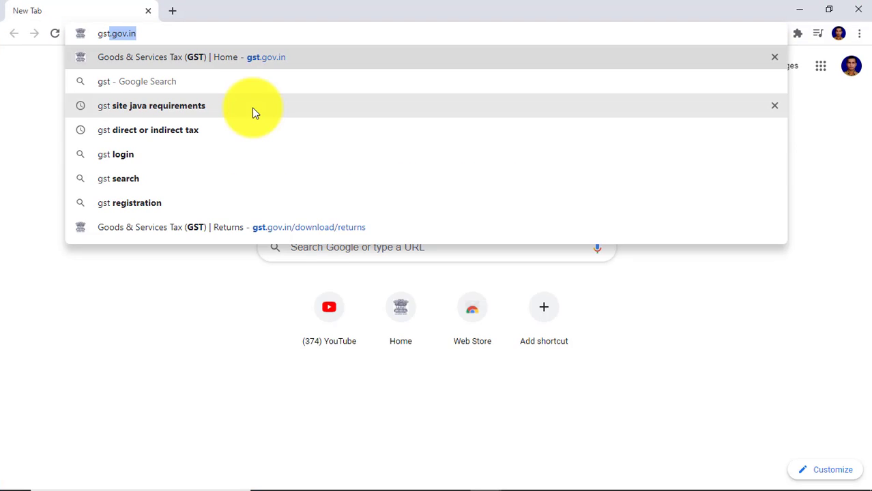
key("Right")
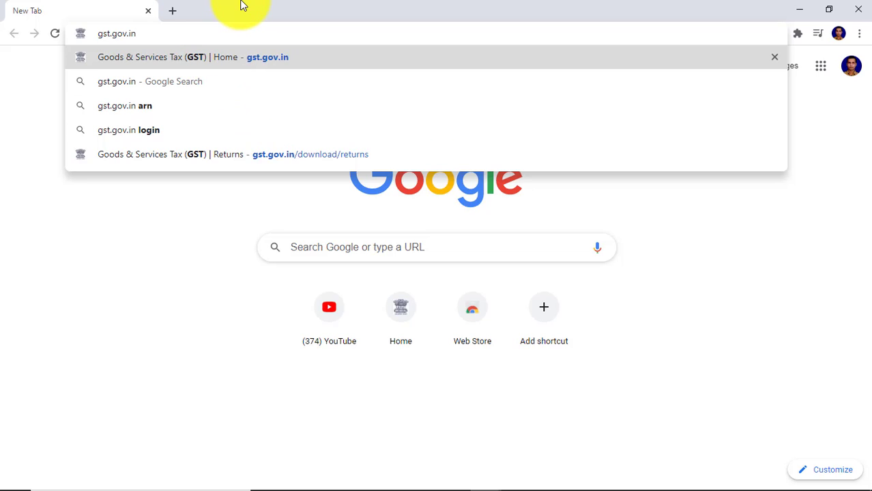
key("Return")
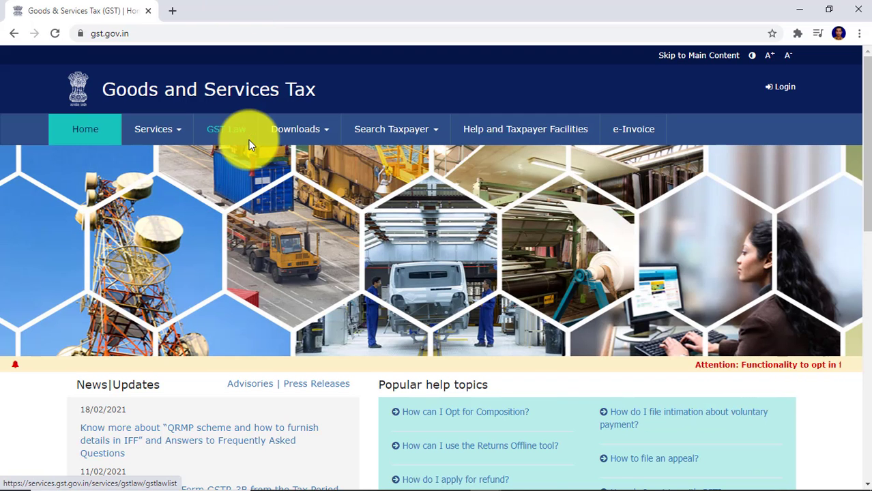
Download the Returns Offline Tool zip file from the GST portal's offline tools and accept the download confirmation
left_click(327, 135)
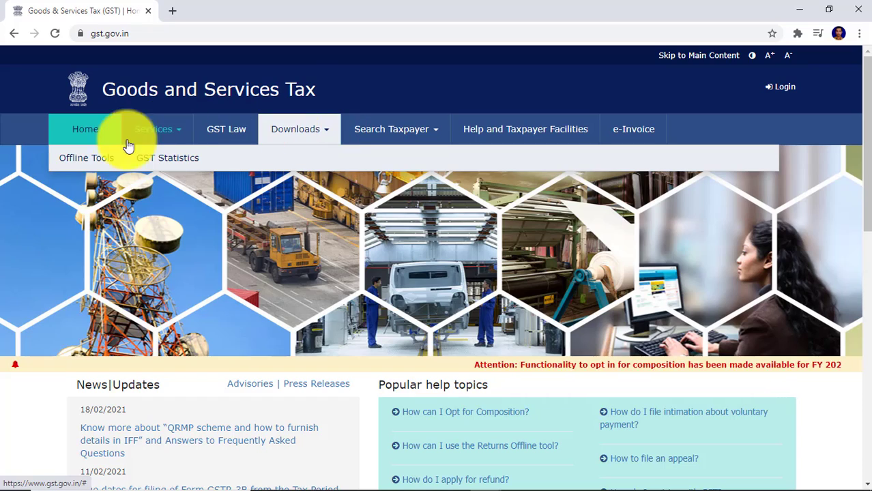
left_click(82, 162)
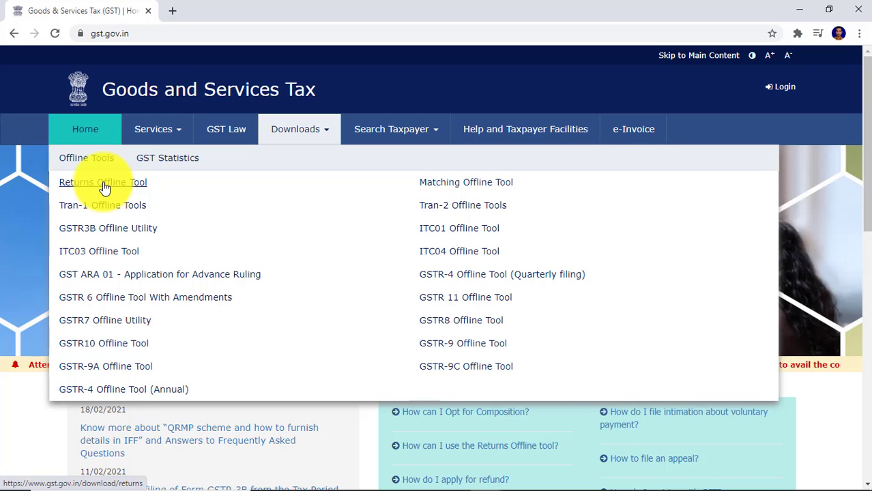
left_click(104, 185)
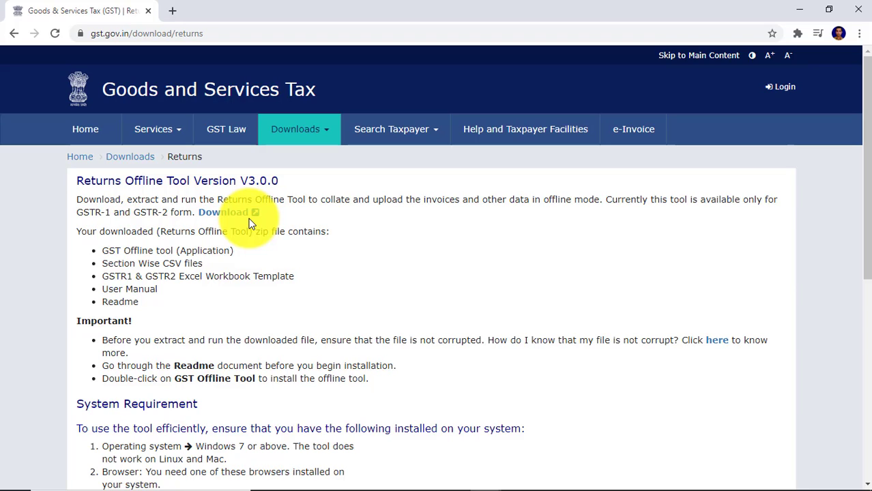
left_click(222, 215)
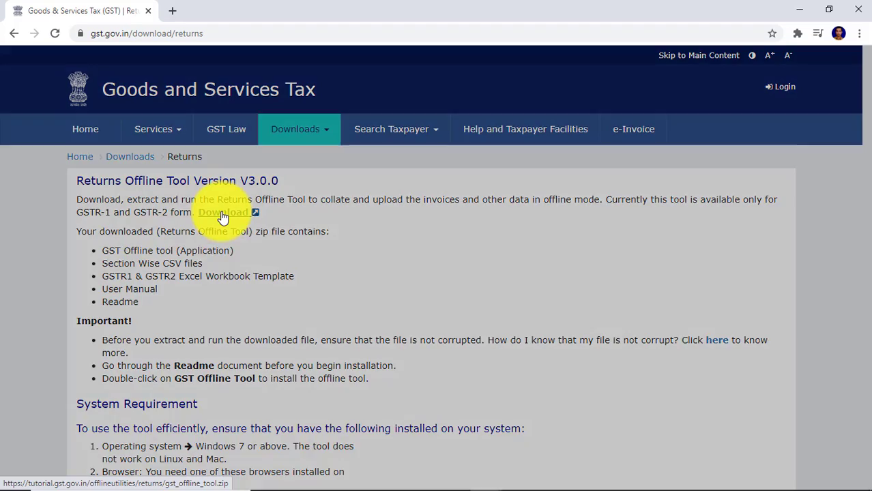
left_click(458, 239)
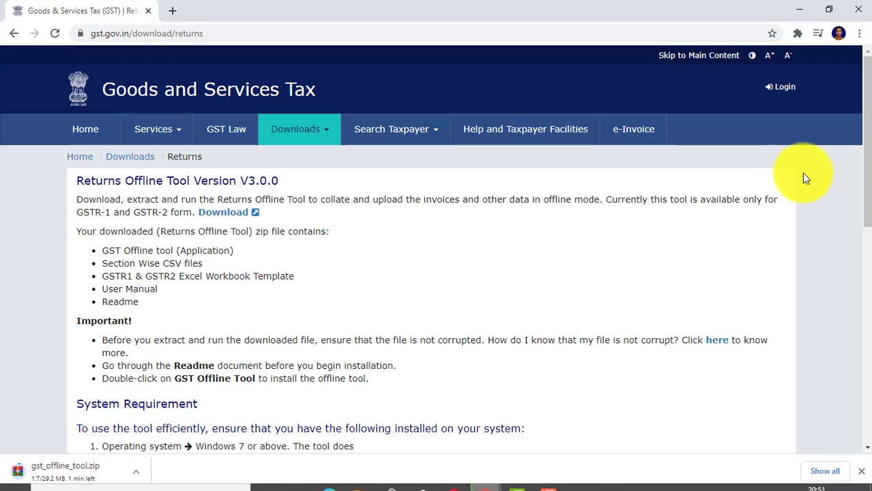
Show and read the portal's instructions for checking that the downloaded gst_offline_tool.zip is not corrupt
left_click_drag(865, 157, 858, 248)
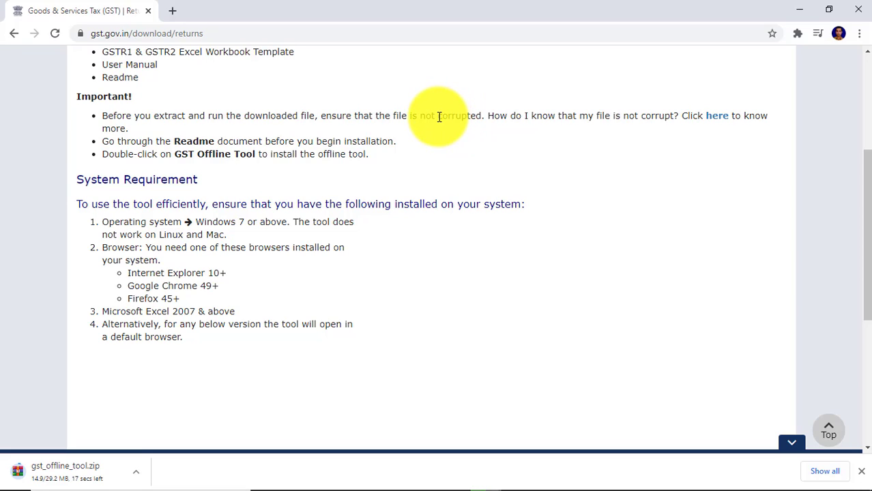
left_click_drag(438, 116, 525, 152)
left_click(522, 146)
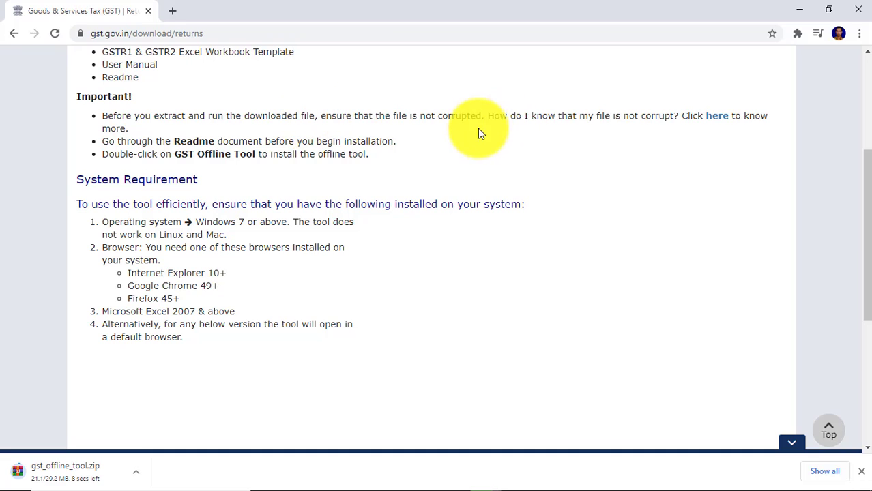
left_click(718, 118)
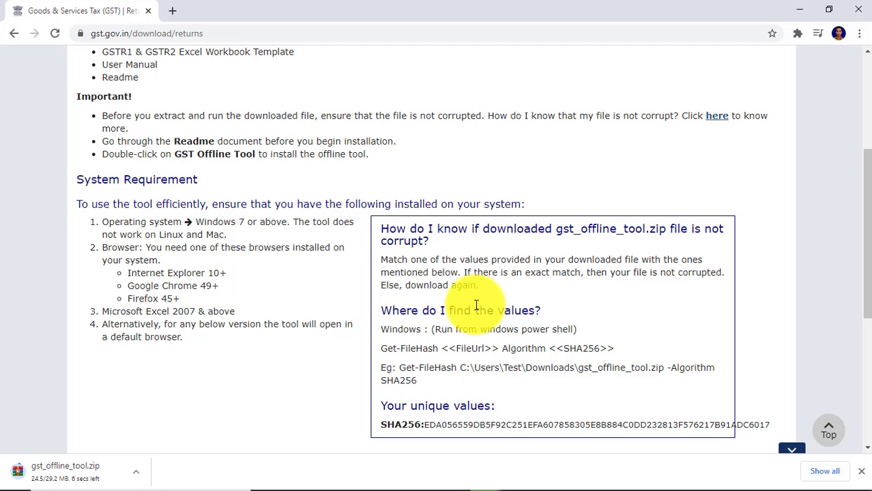
left_click_drag(361, 311, 519, 390)
left_click(519, 391)
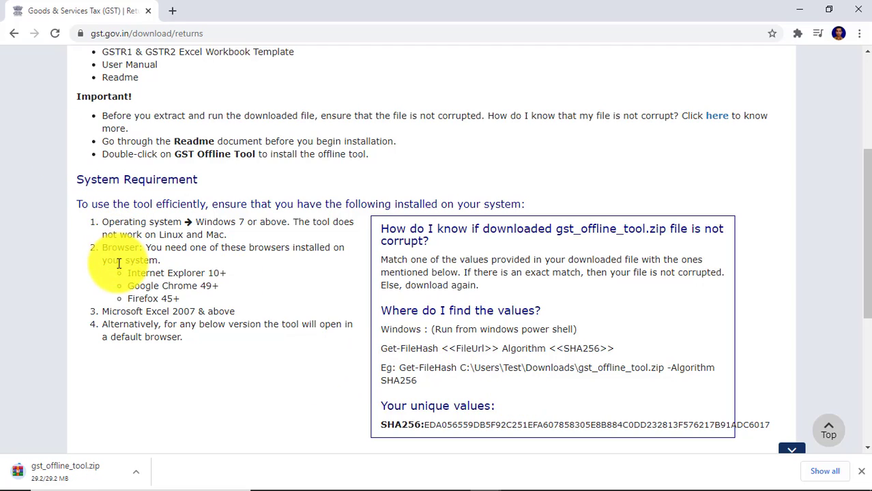
left_click(100, 273)
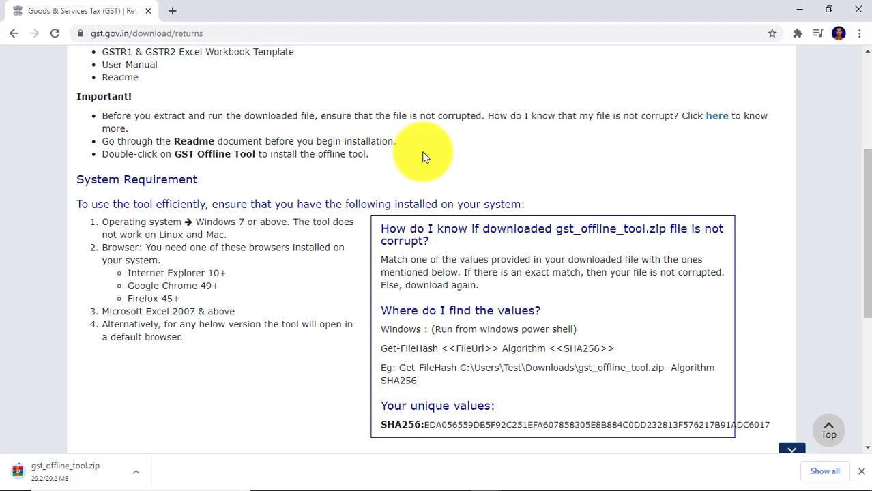
Review the Readme advice and the offline tool's operating system and browser requirements
double_click(203, 141)
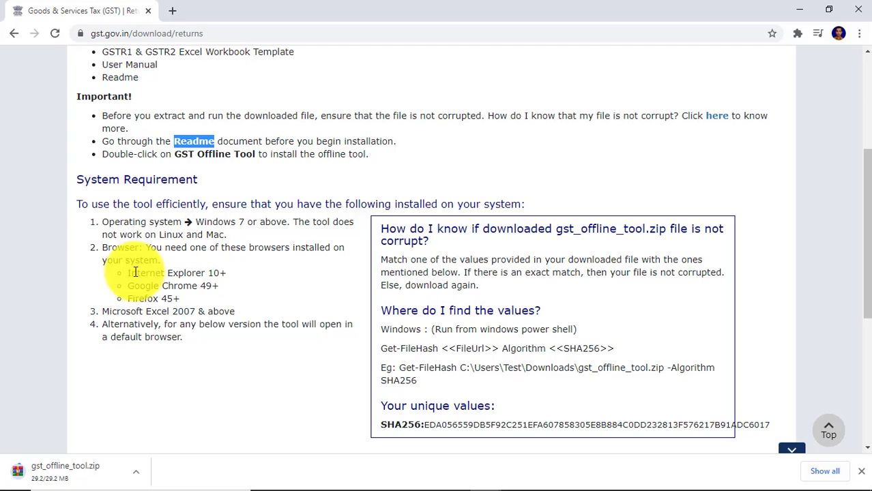
left_click_drag(110, 223, 287, 222)
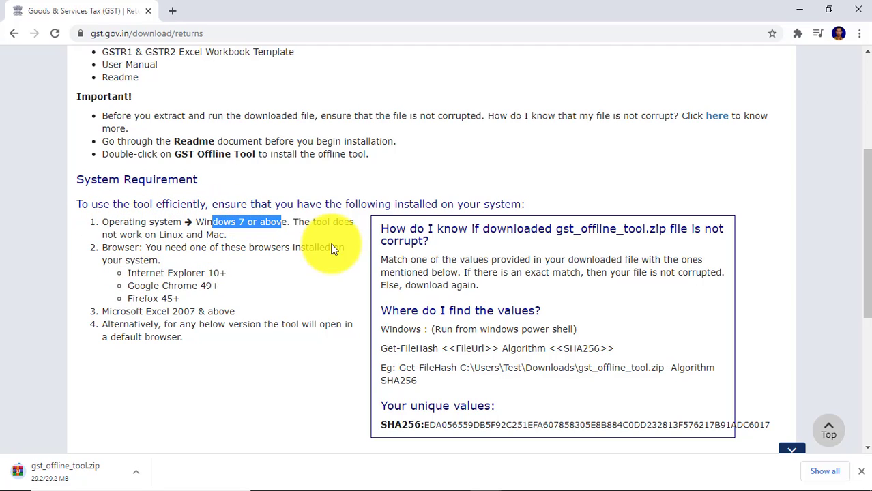
left_click(303, 241)
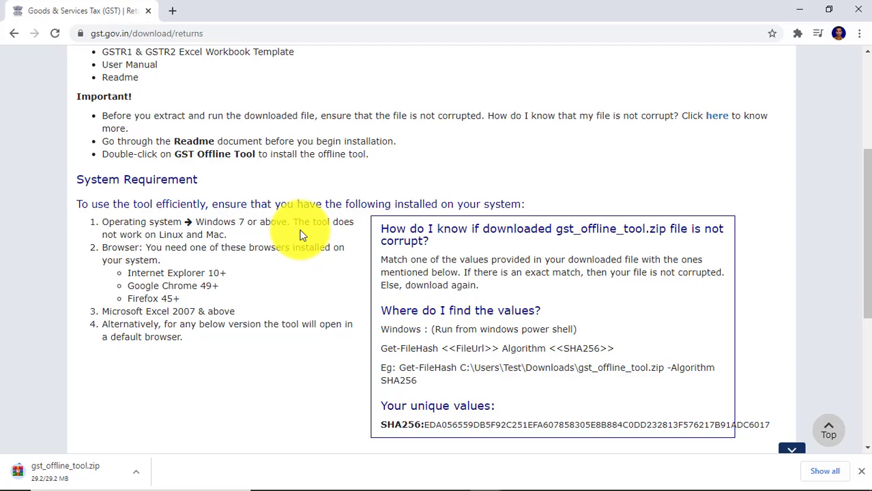
left_click_drag(334, 235, 291, 222)
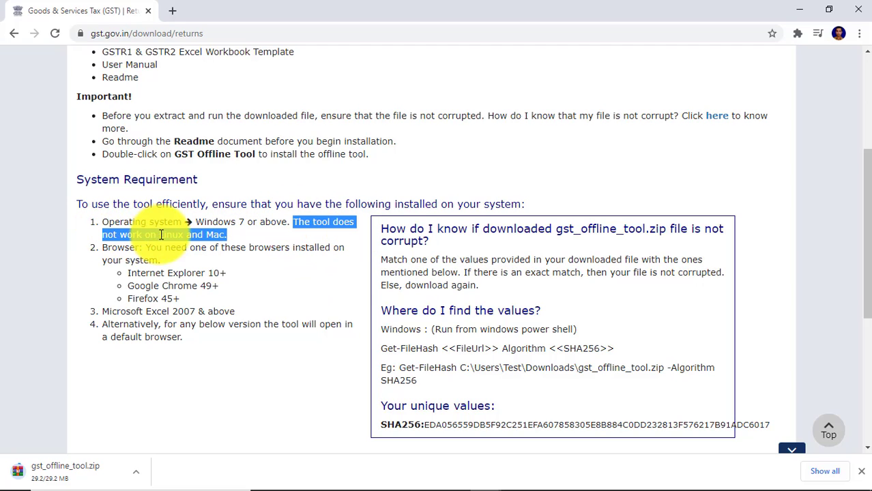
left_click(239, 235)
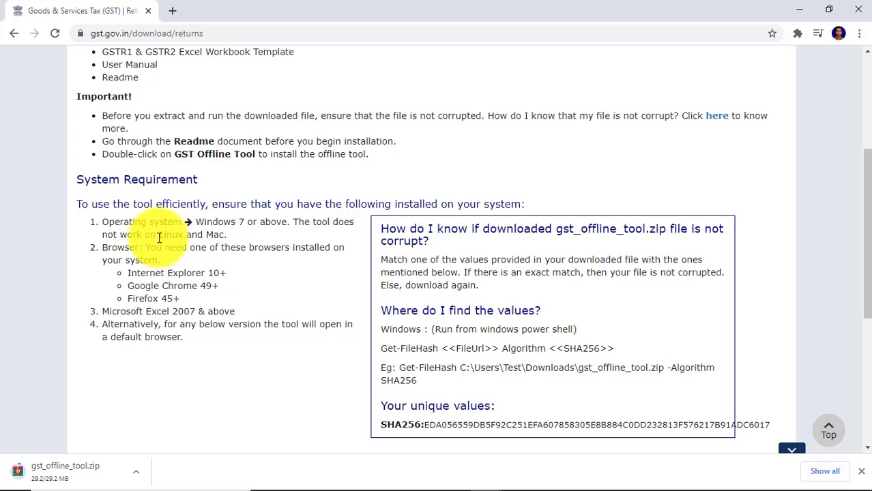
left_click_drag(158, 236, 232, 242)
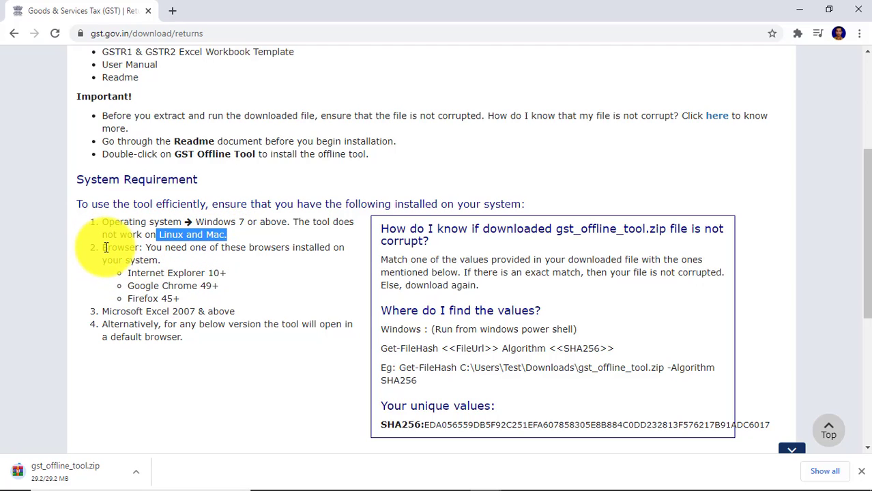
left_click_drag(103, 247, 323, 239)
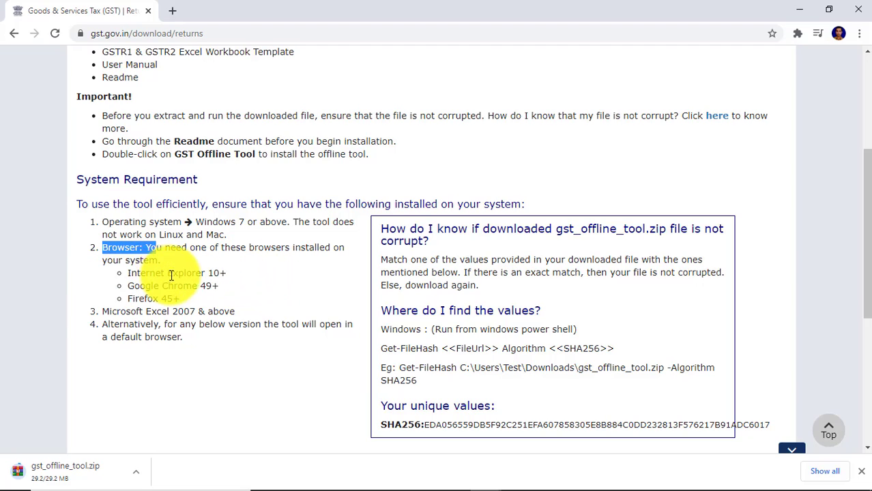
left_click_drag(127, 274, 229, 275)
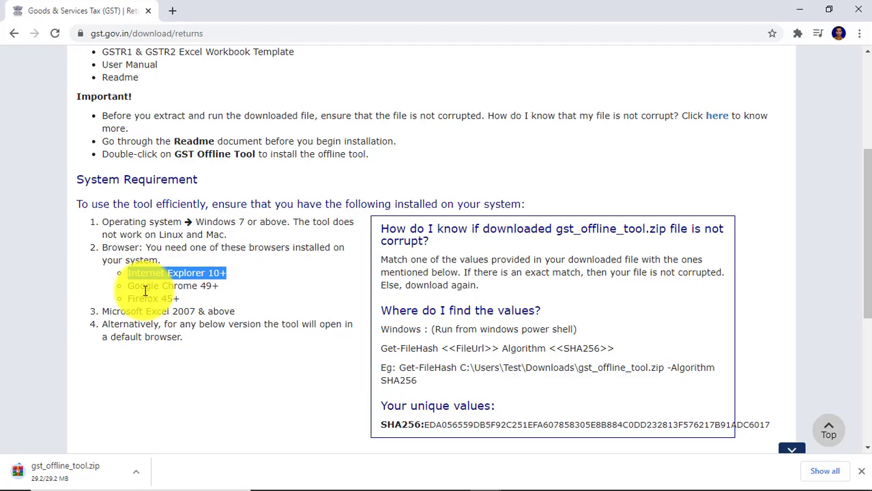
left_click_drag(133, 286, 213, 290)
triple_click(226, 289)
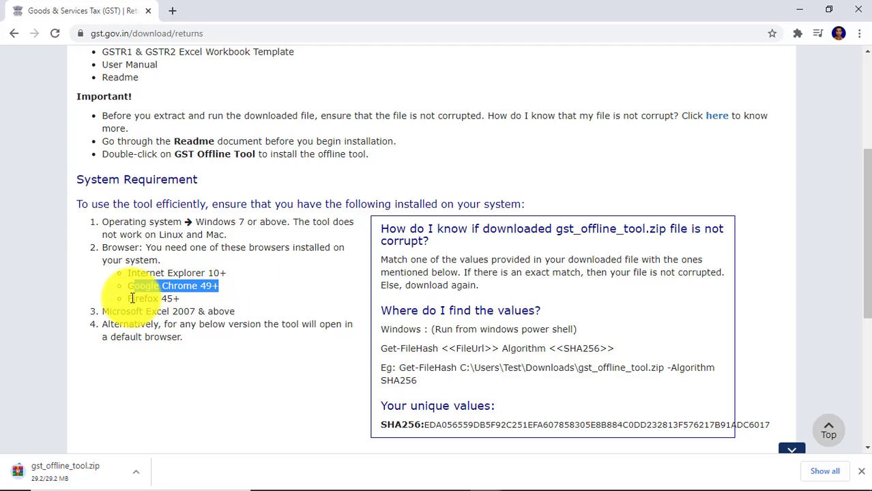
left_click_drag(133, 299, 270, 298)
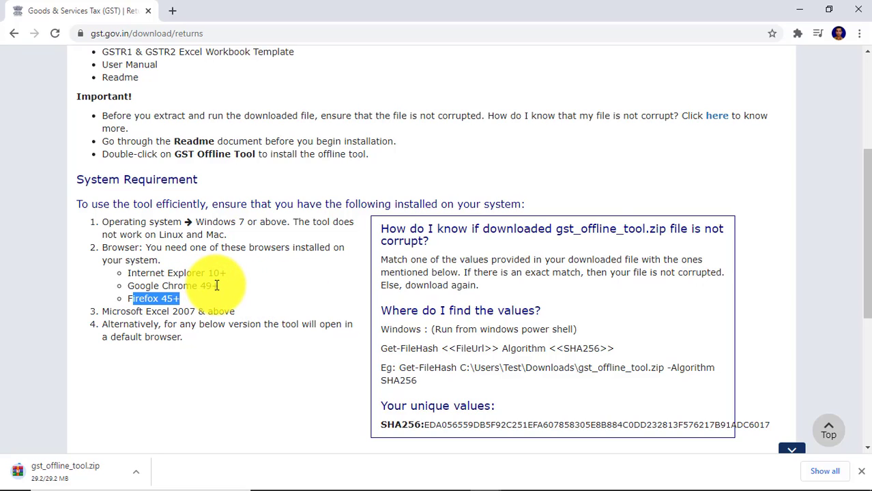
left_click(199, 387)
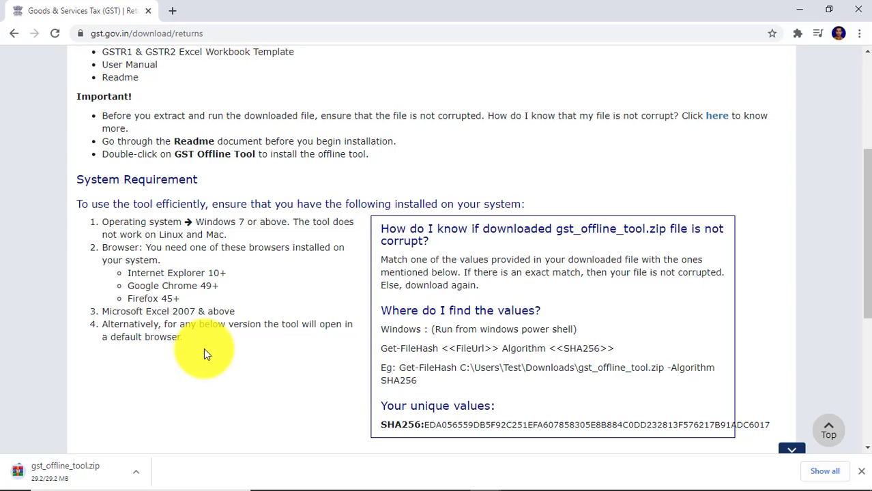
mouse_move(712, 462)
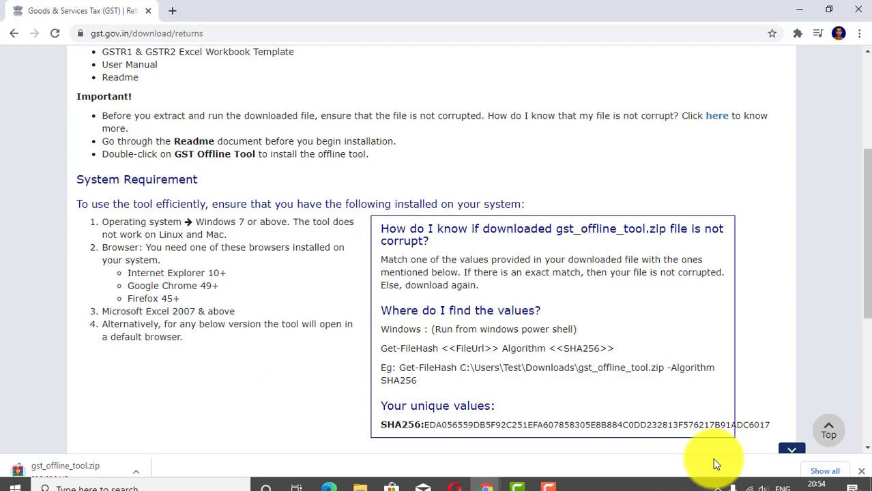
left_click(550, 478)
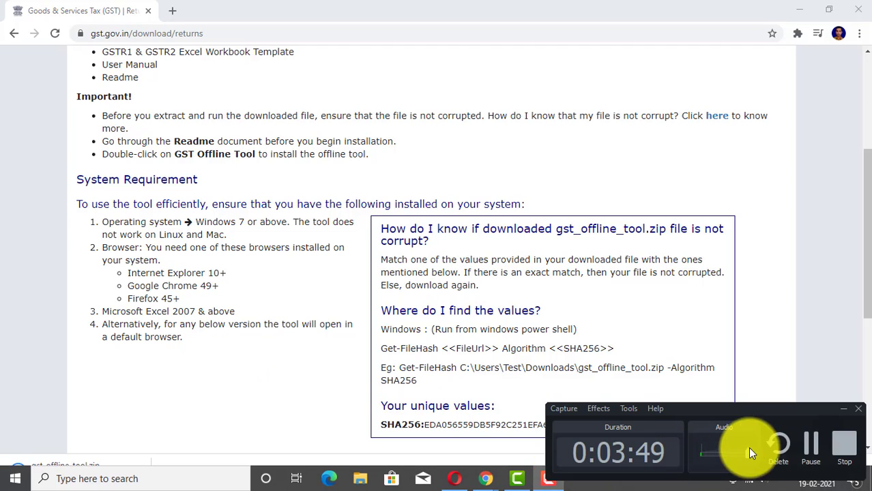
left_click(815, 445)
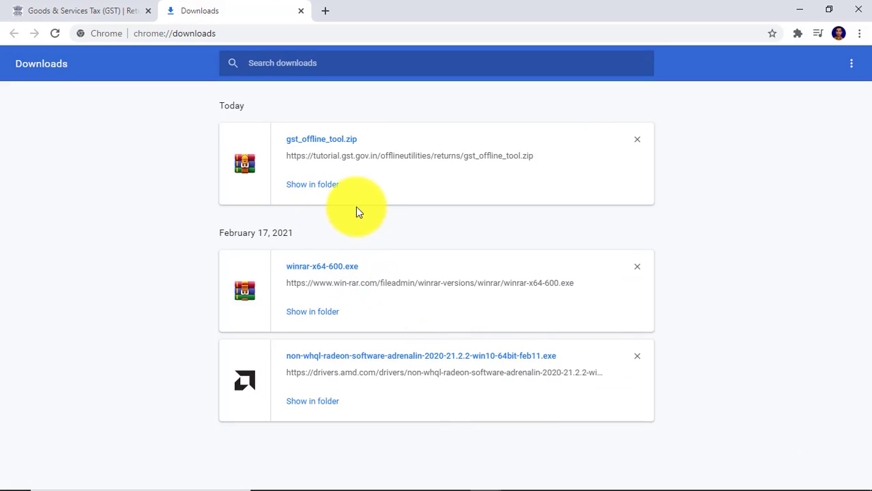
Show the downloaded gst_offline_tool.zip in its folder and check the archive's size in its properties
left_click(317, 189)
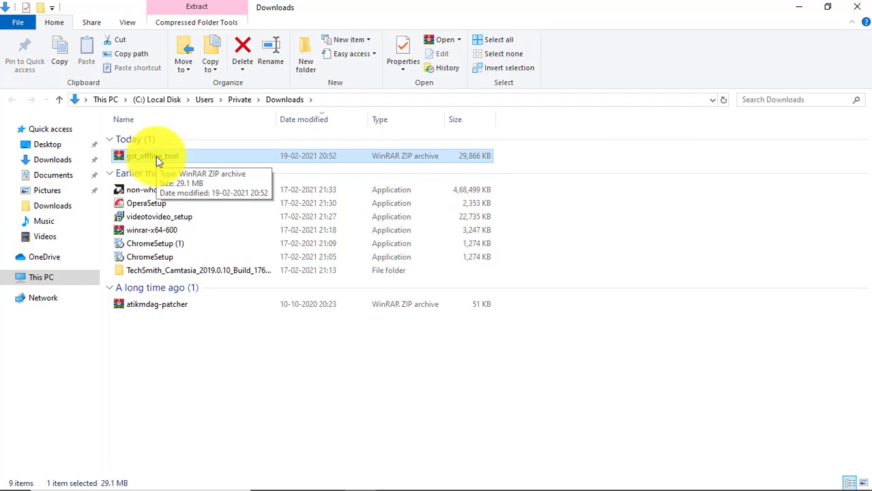
right_click(153, 155)
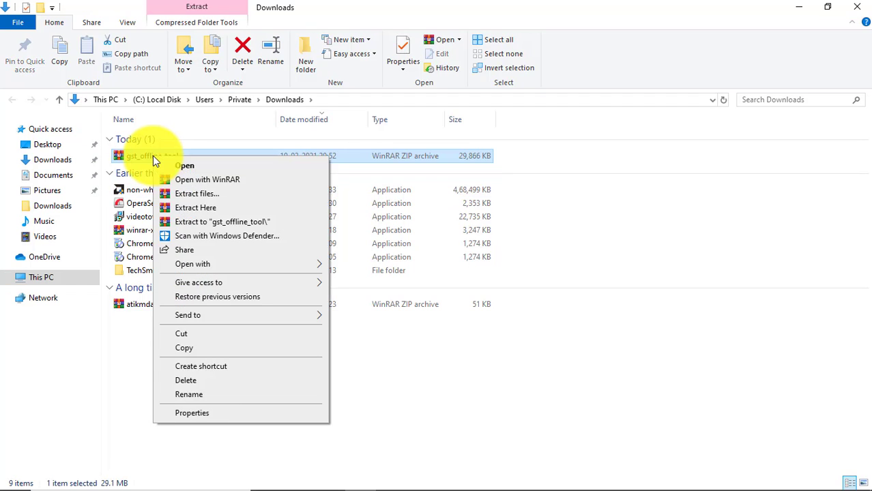
left_click(203, 414)
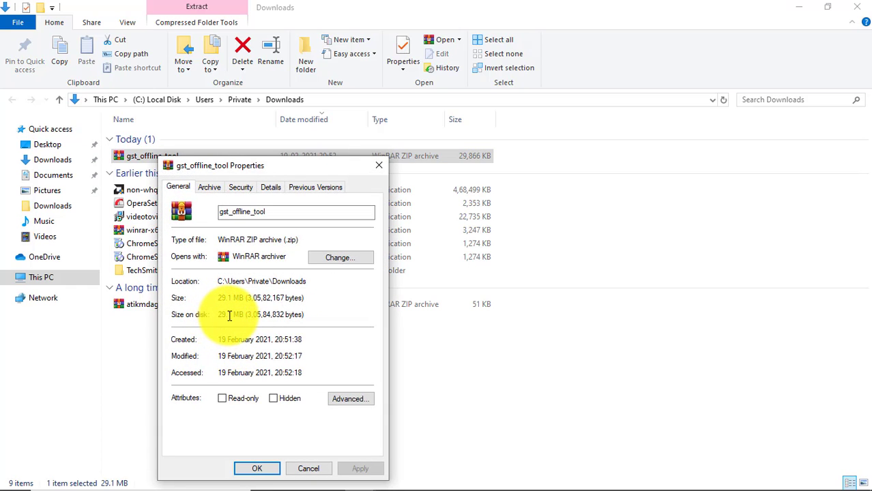
left_click(270, 471)
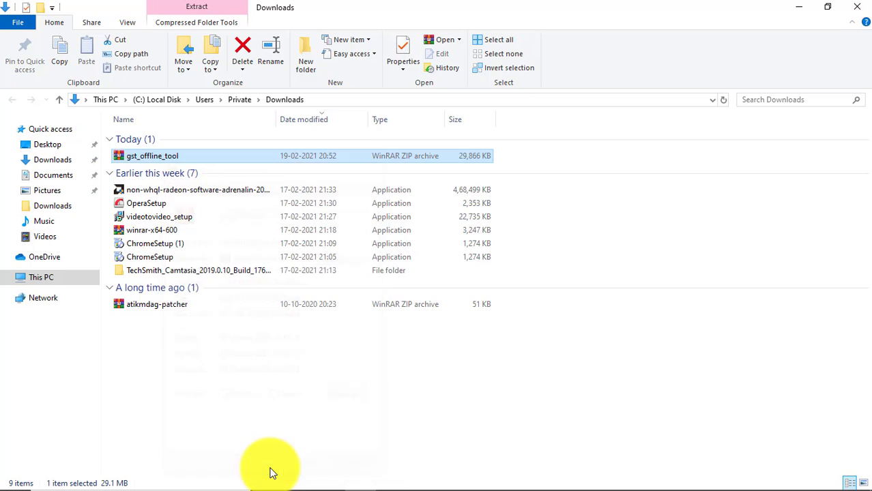
Extract the gst_offline_tool archive directly into the Downloads folder and open the extracted gst_offline_tool folder
right_click(143, 158)
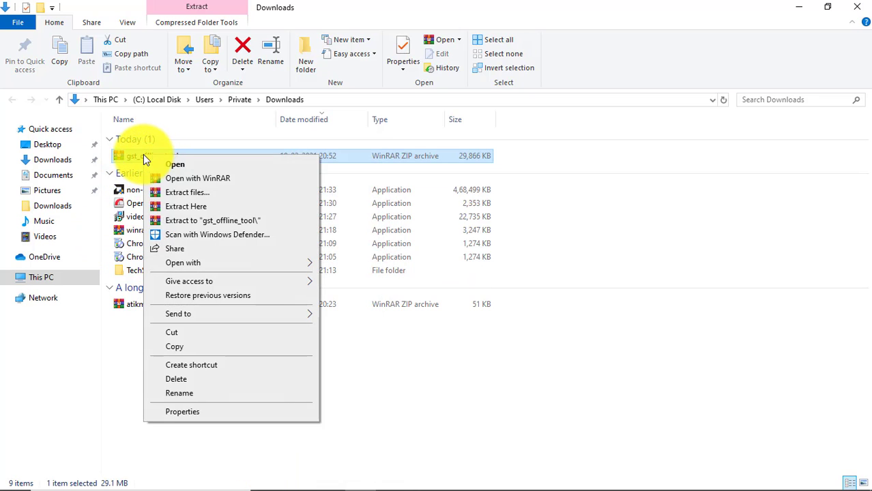
left_click(178, 207)
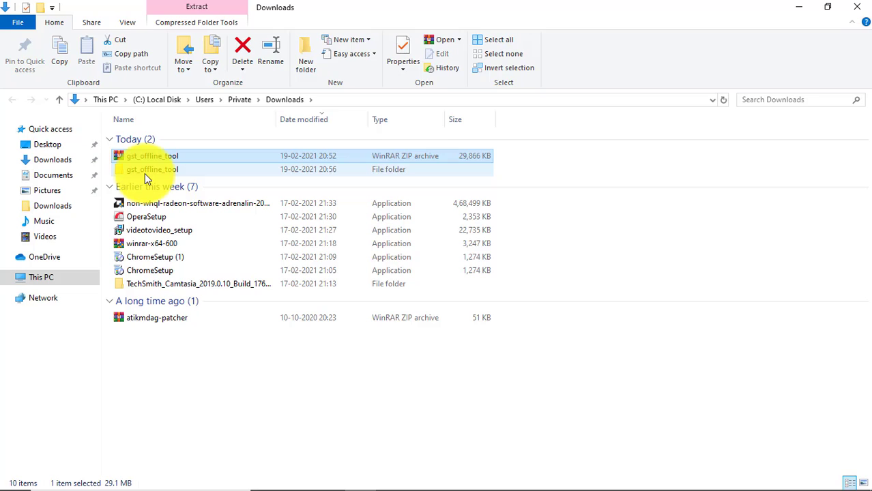
double_click(145, 172)
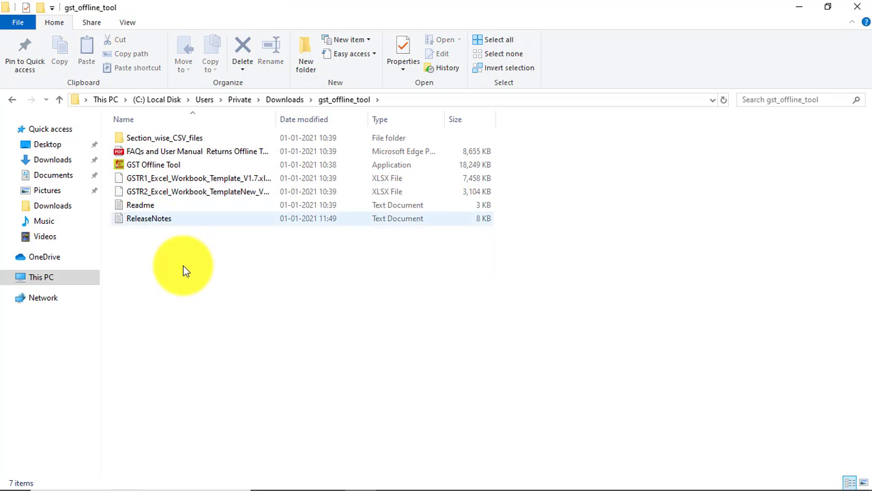
Read the installation prerequisites and usage notes in the extracted Readme file and close it
left_click(157, 166)
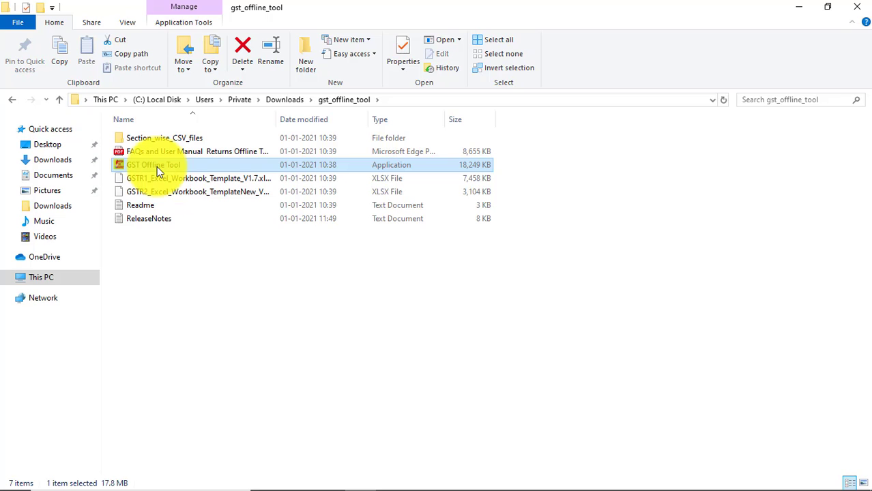
left_click(135, 204)
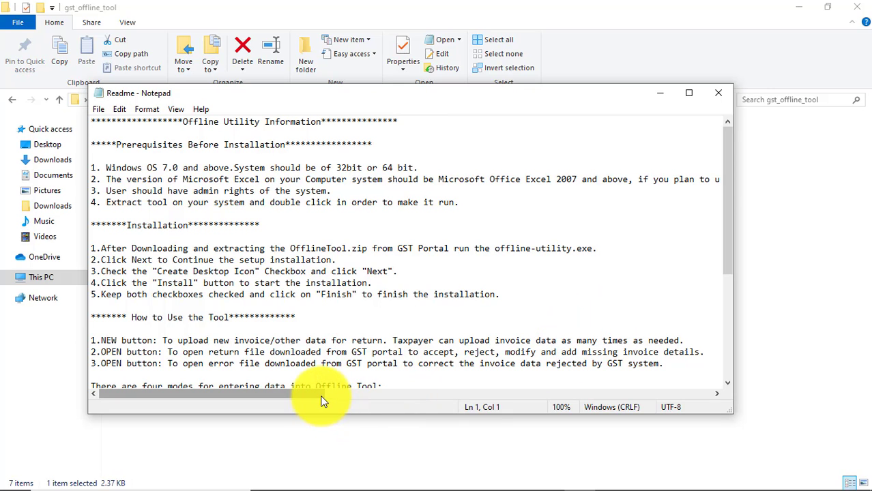
left_click_drag(728, 198, 740, 319)
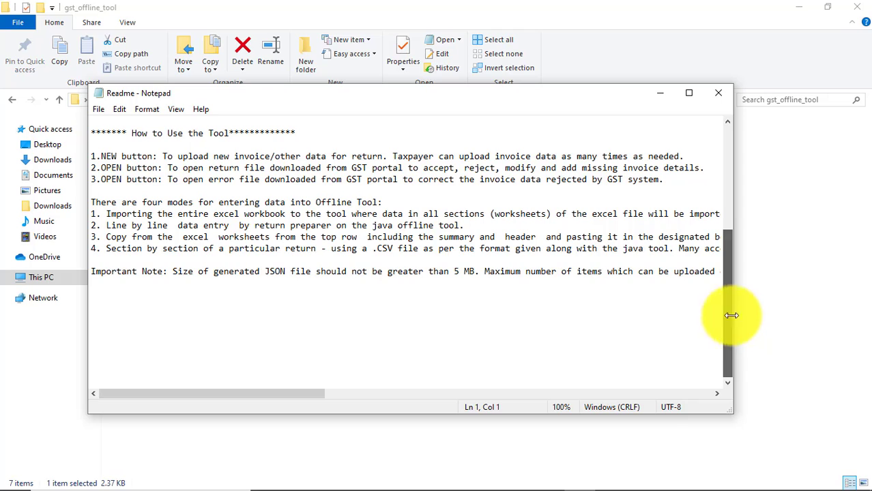
left_click(718, 93)
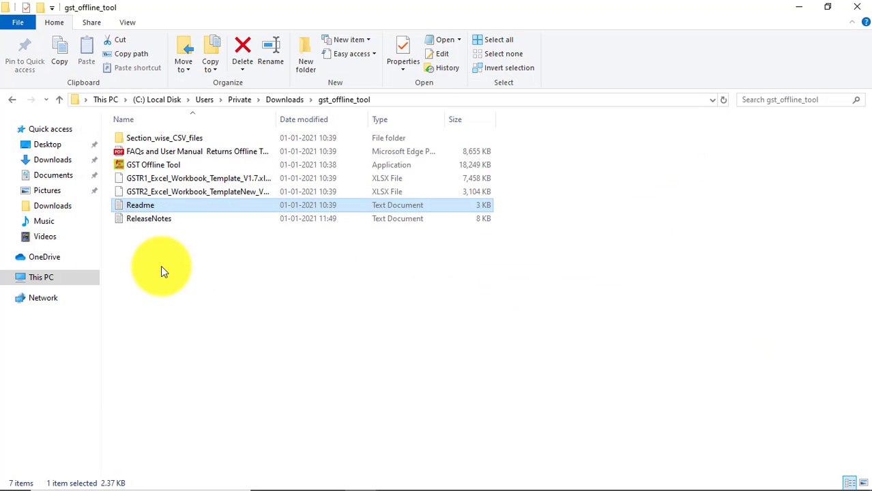
Launch the GST Offline Tool installer and minimize the folder and Chrome windows
left_click(164, 165)
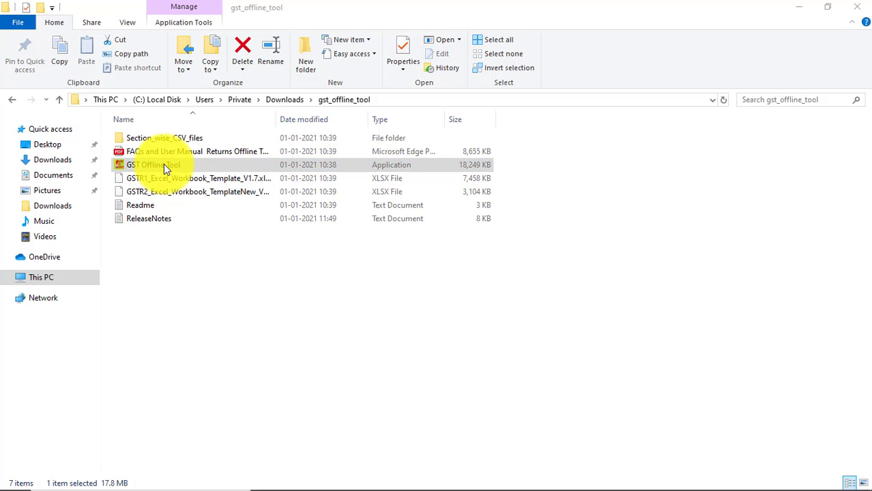
left_click(798, 7)
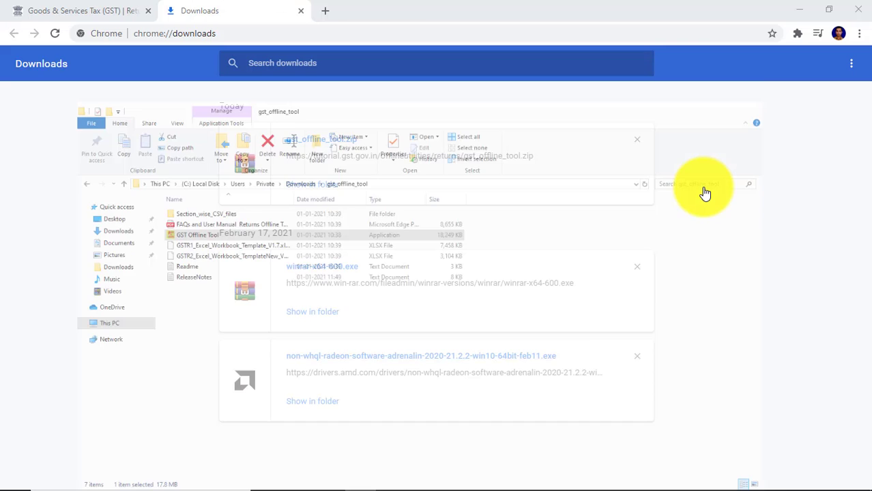
left_click(798, 9)
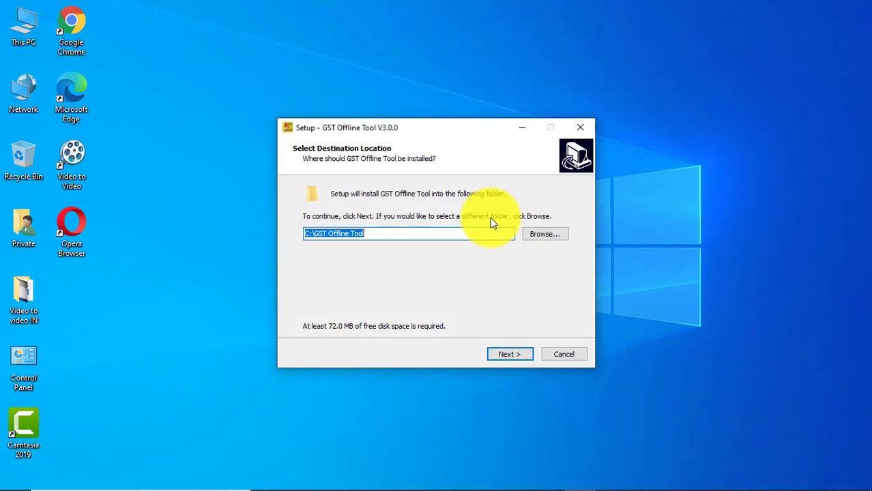
Install GST Offline Tool V3.0.0 into C:\GST Offline Tool with a desktop shortcut
left_click(389, 236)
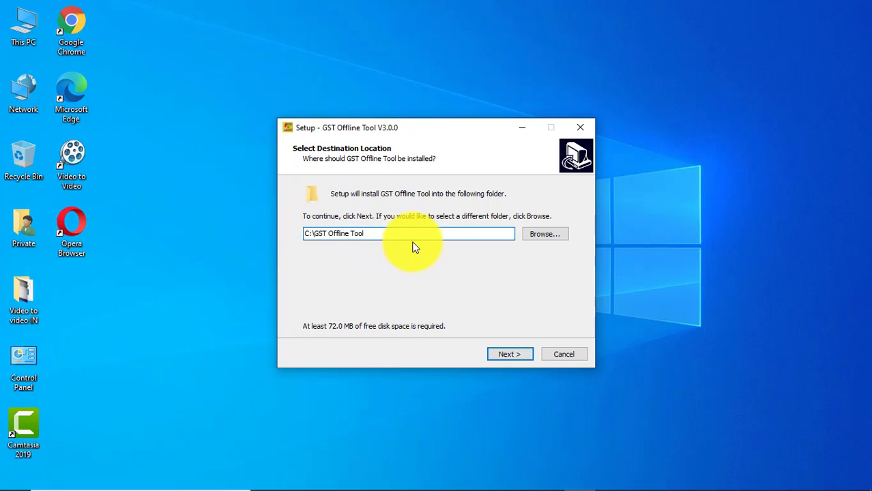
left_click(505, 356)
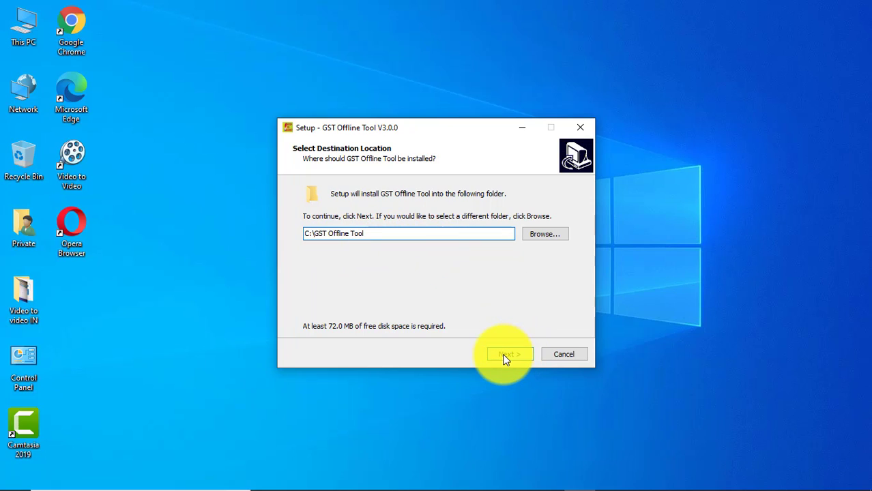
left_click(319, 217)
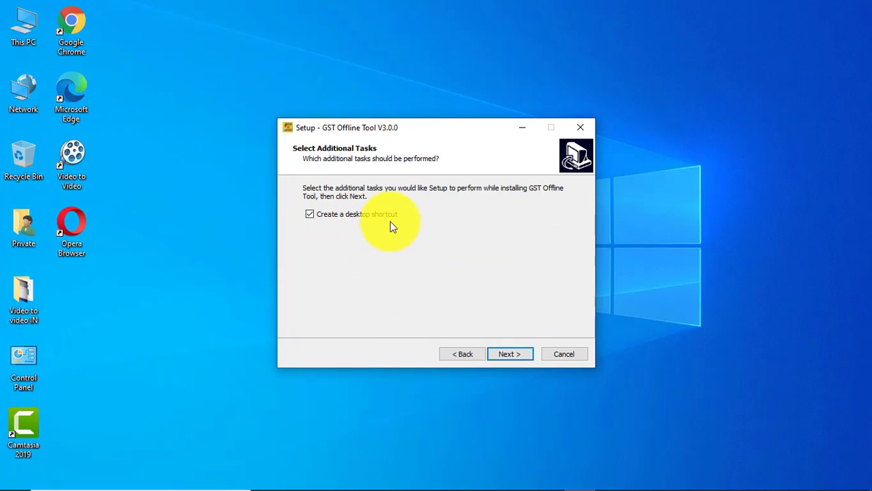
left_click(509, 355)
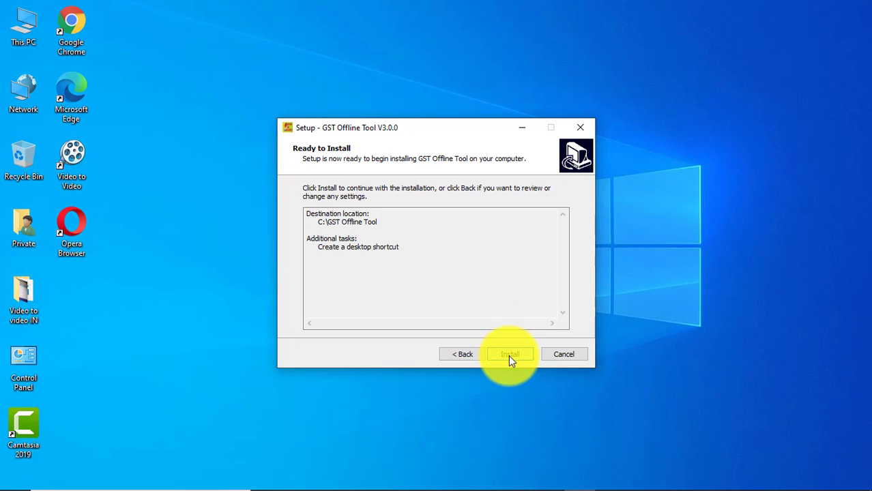
left_click(507, 355)
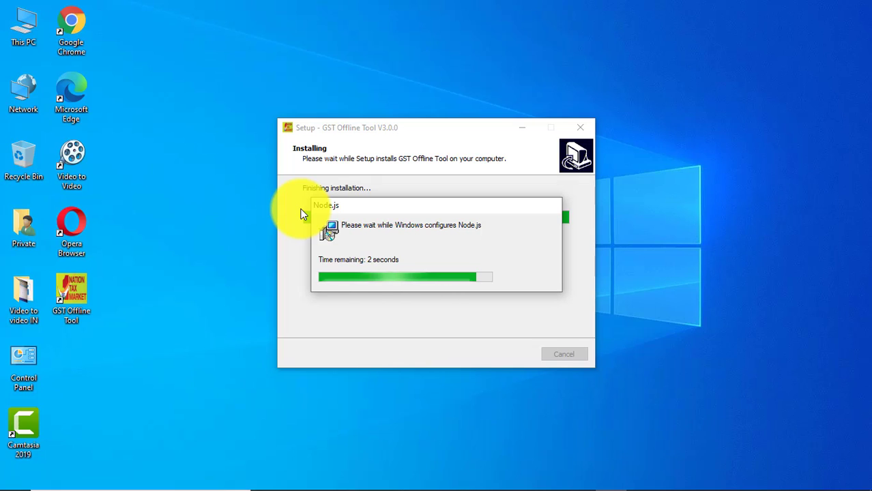
right_click(708, 163)
left_click(727, 217)
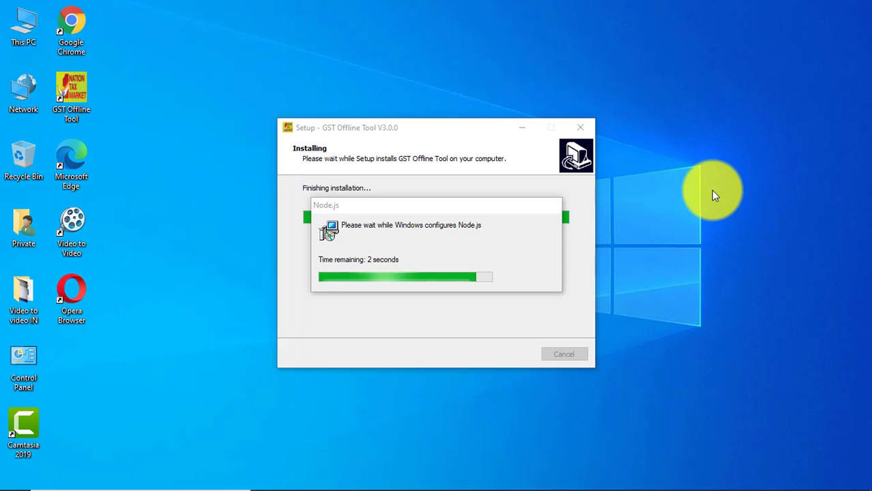
right_click(710, 190)
left_click(738, 247)
right_click(701, 219)
left_click(736, 273)
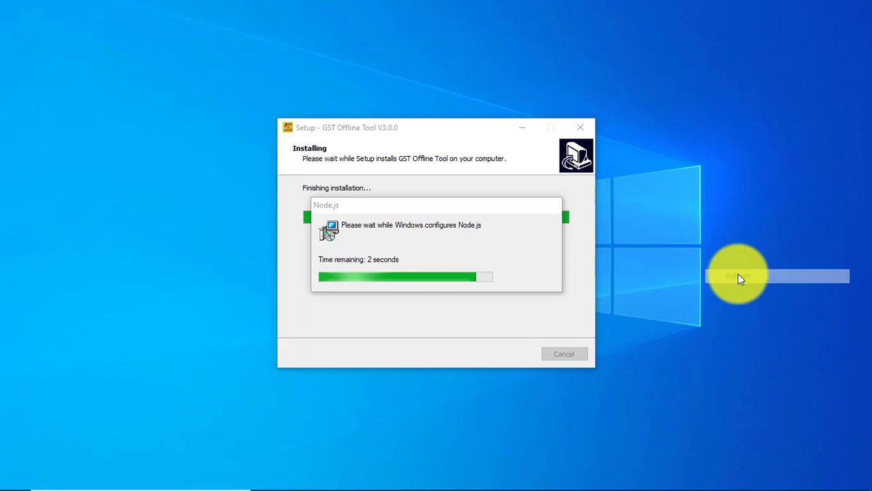
right_click(696, 215)
left_click(729, 270)
right_click(697, 214)
left_click(728, 270)
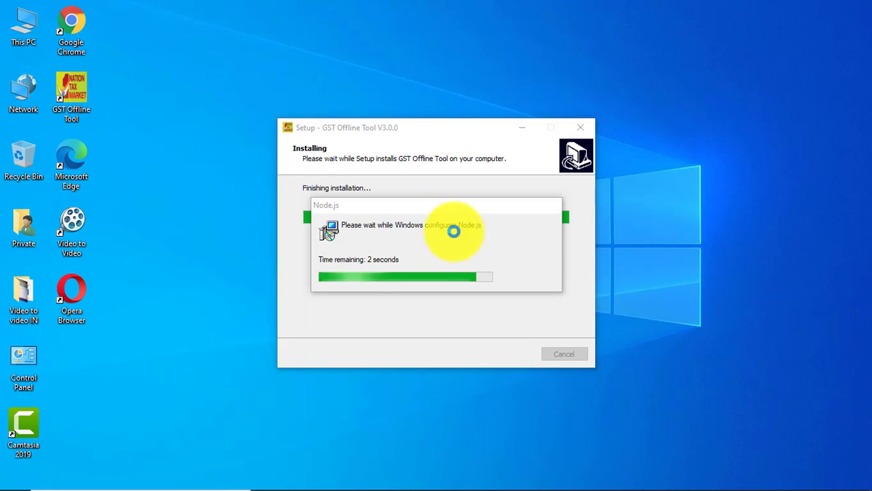
right_click(141, 207)
left_click(154, 262)
right_click(131, 206)
left_click(149, 263)
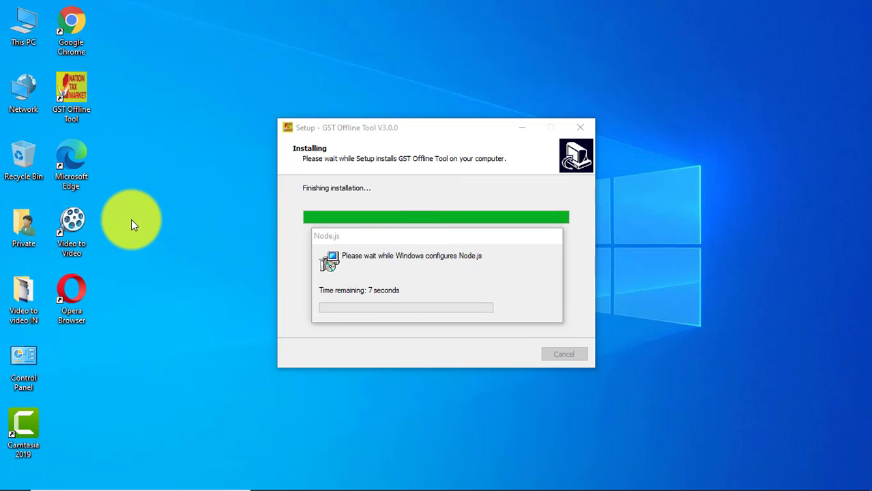
right_click(133, 224)
left_click(172, 273)
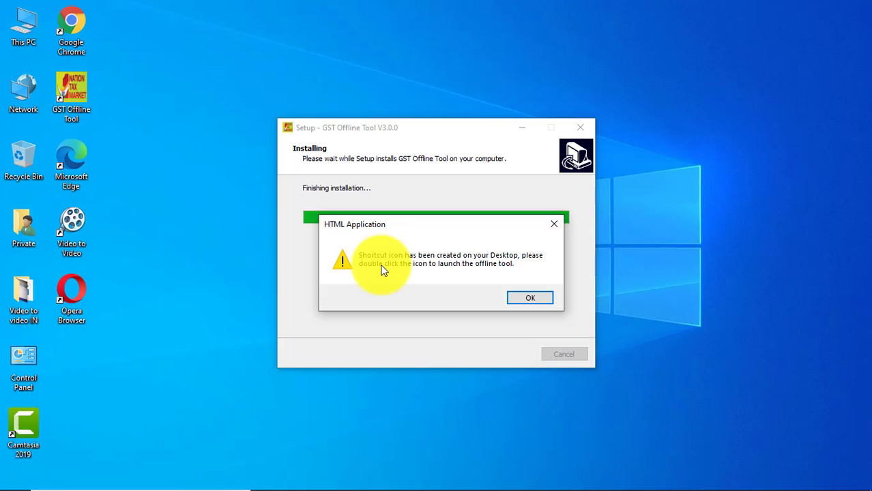
Finish the GST Offline Tool setup and launch the tool from its desktop shortcut
left_click(528, 298)
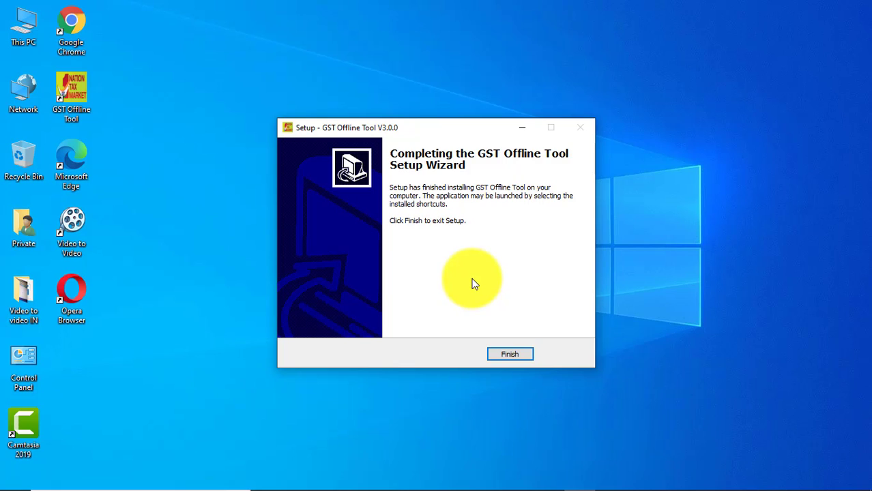
left_click(505, 355)
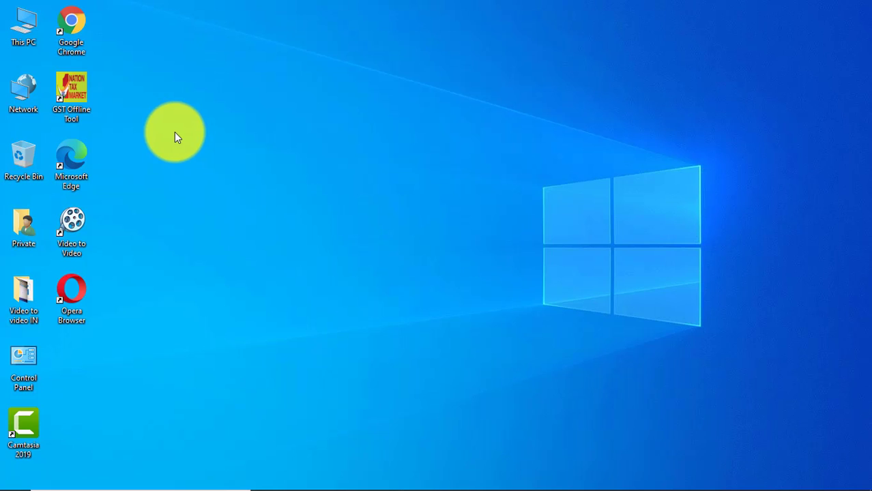
right_click(175, 132)
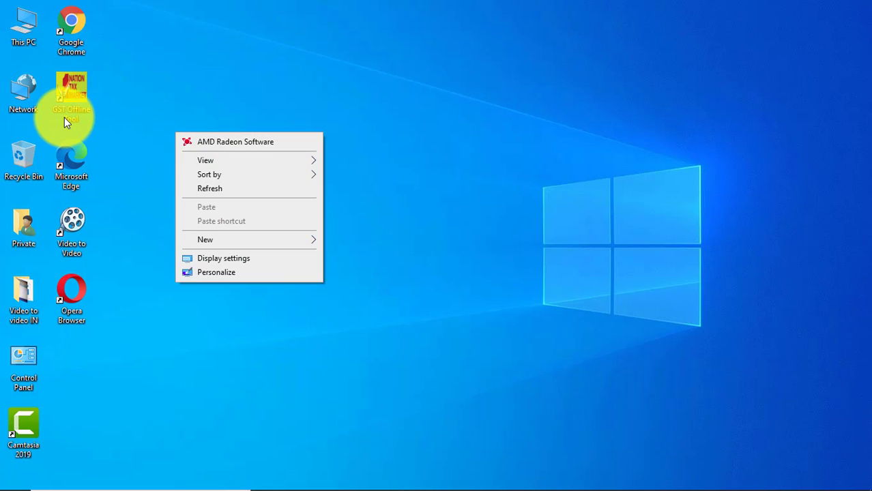
left_click(209, 190)
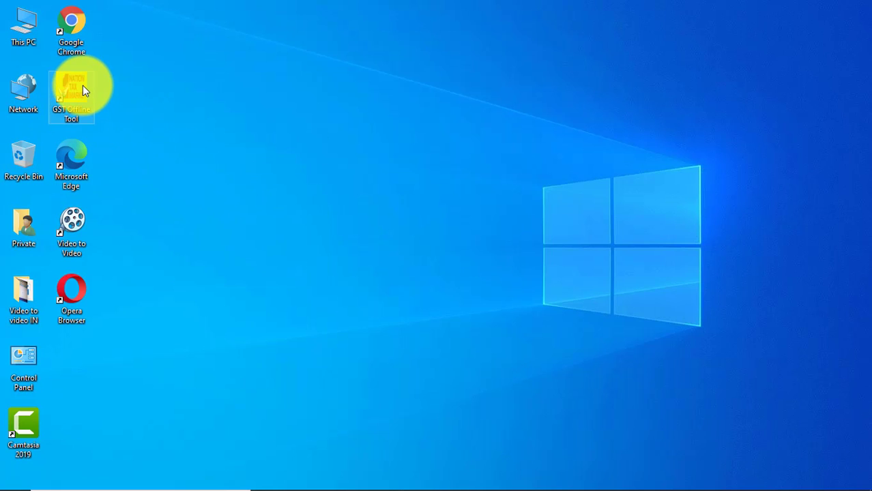
double_click(82, 85)
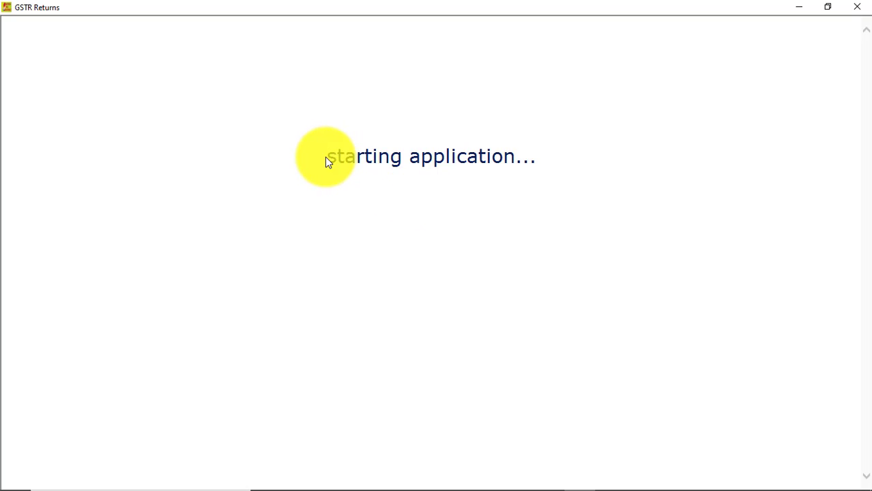
left_click_drag(328, 156, 523, 180)
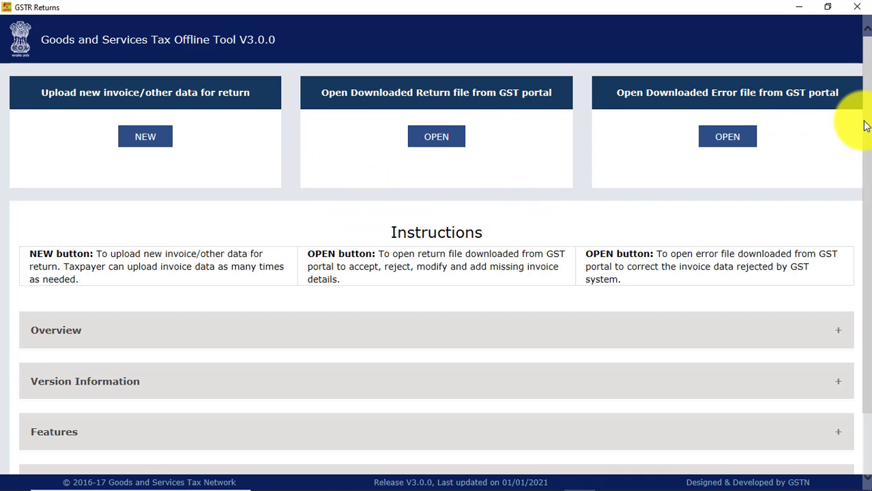
Expand and read the Overview, Version Information, Features and E-filing Steps sections on the tool's home page
left_click_drag(864, 129, 863, 202)
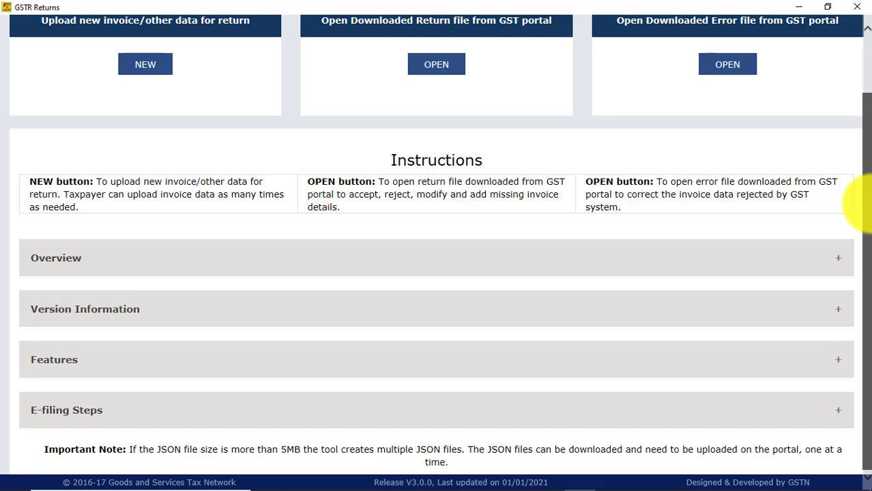
left_click(836, 267)
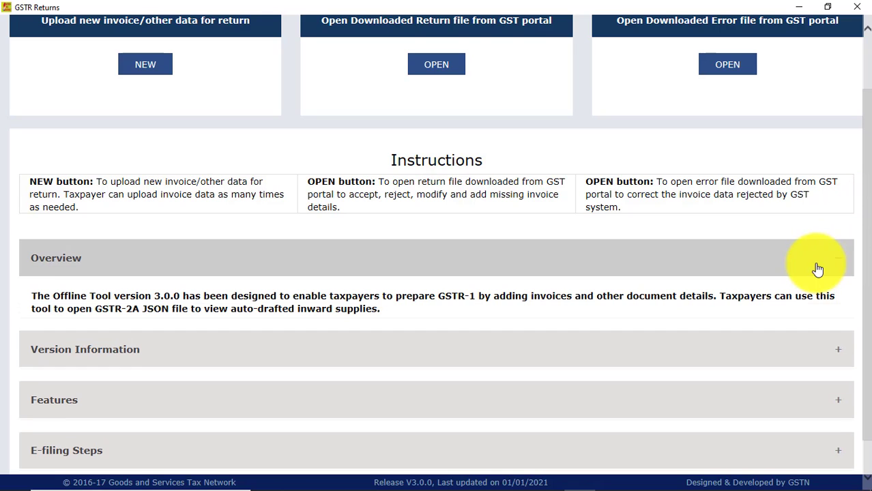
left_click(838, 356)
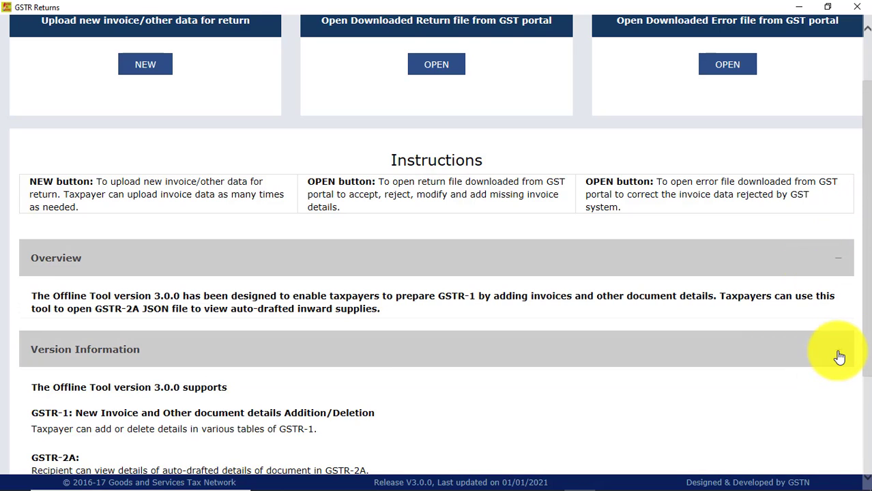
left_click_drag(864, 214, 864, 308)
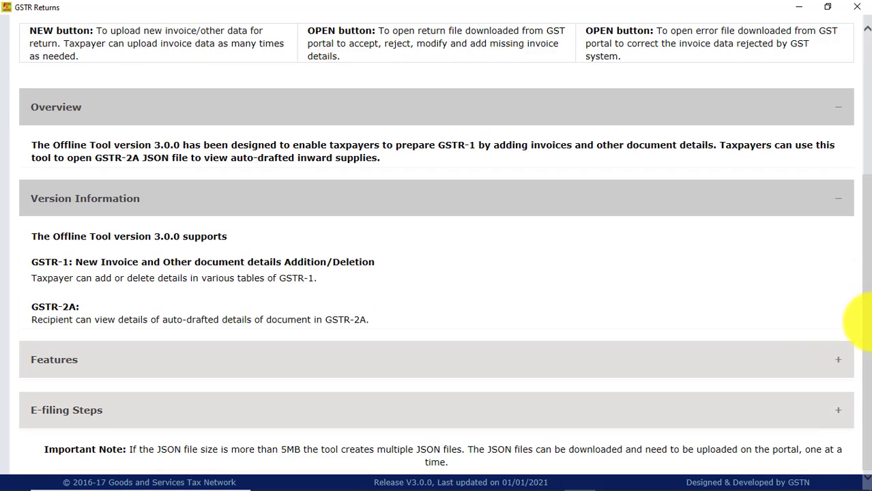
left_click(839, 362)
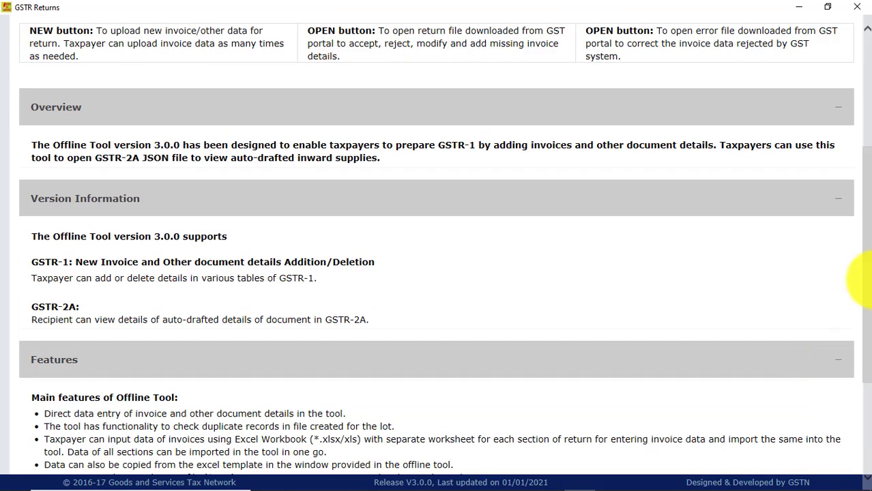
left_click_drag(865, 179, 867, 293)
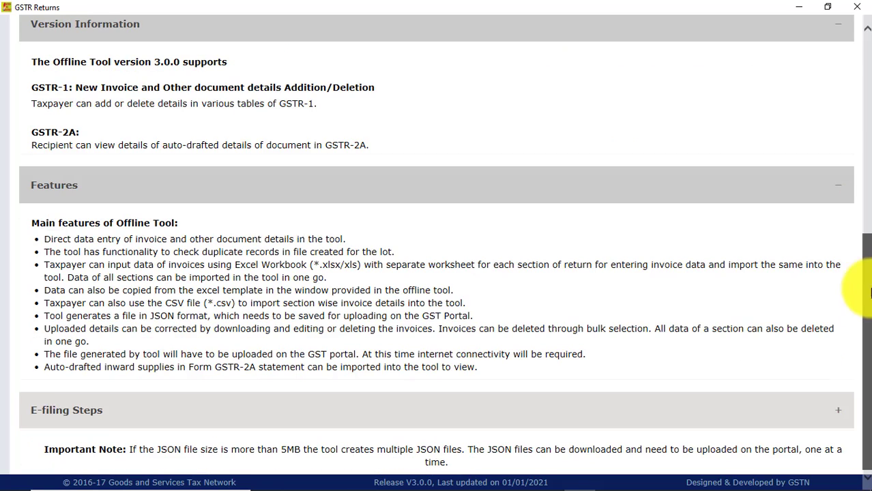
left_click(839, 413)
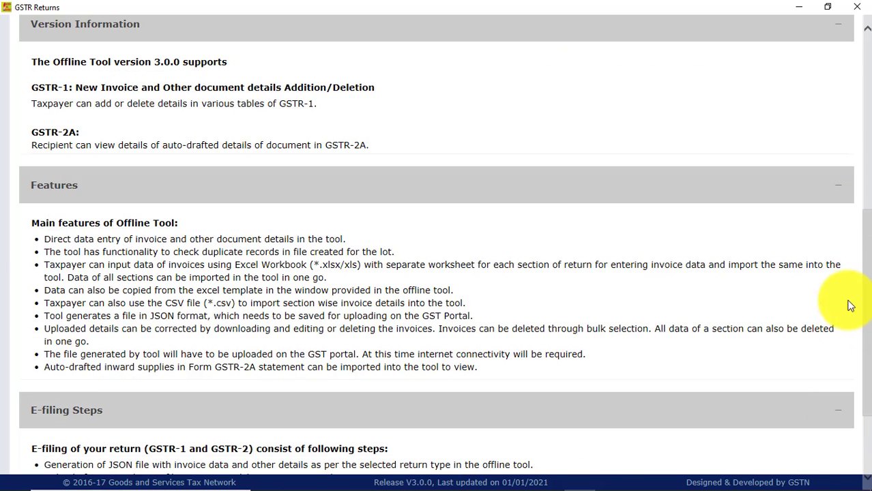
left_click_drag(865, 280, 863, 331)
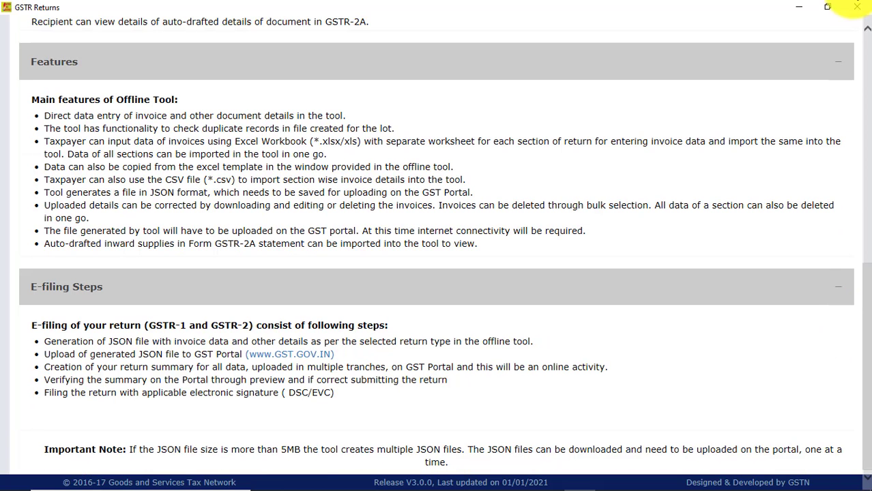
Restore the GSTR Returns window to a smaller size, reposition it on the desktop and return to the top of its home page
left_click(826, 6)
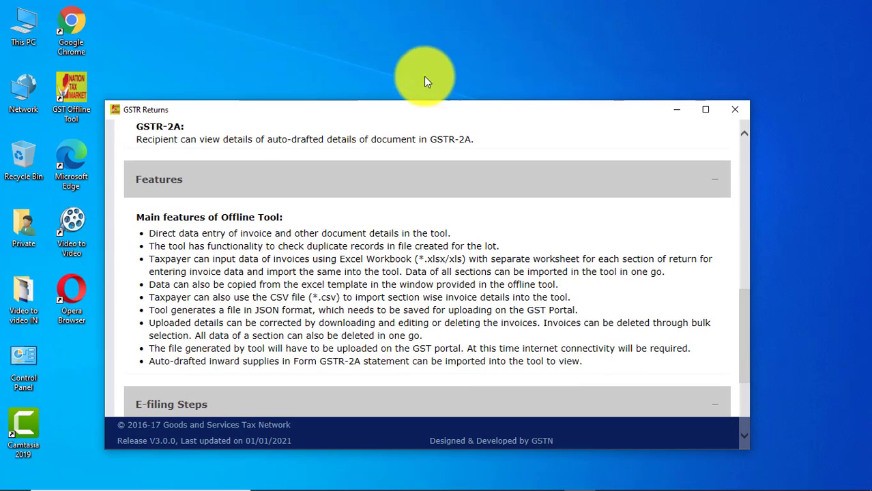
left_click_drag(364, 109, 495, 65)
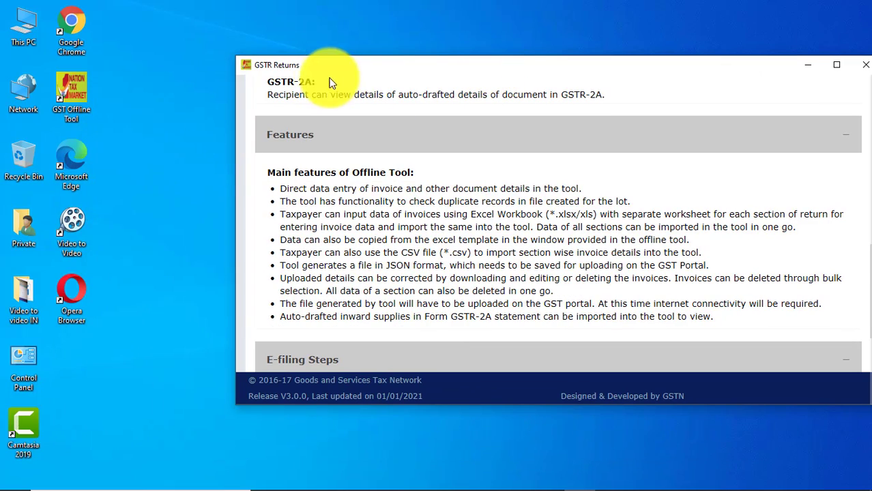
left_click_drag(416, 66, 341, 46)
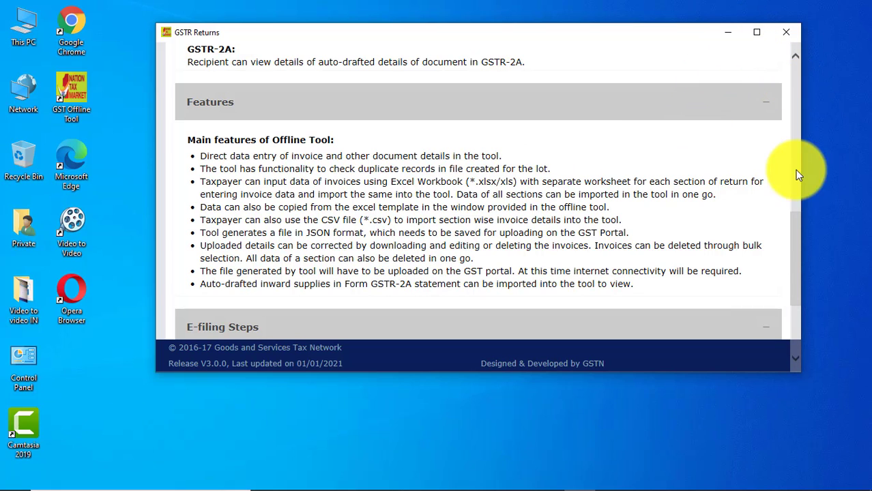
left_click_drag(793, 239, 820, 79)
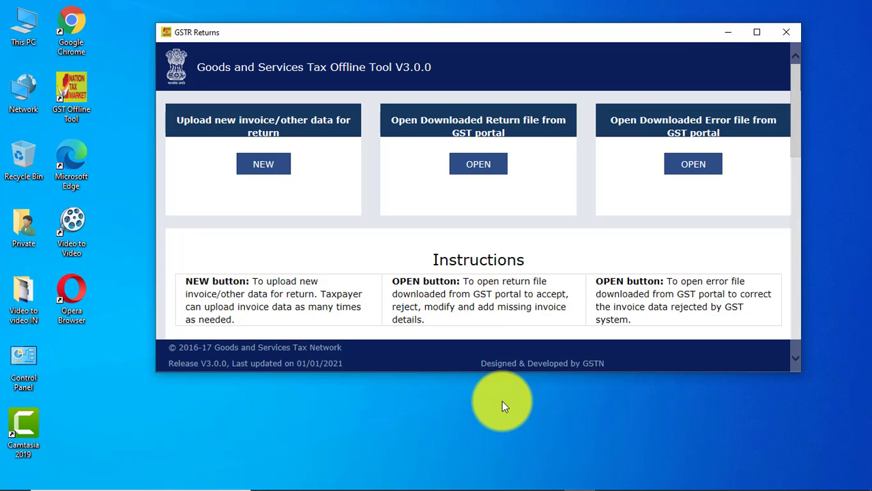
Search Windows for "int", launch Internet Explorer and maximize its window
left_click(166, 479)
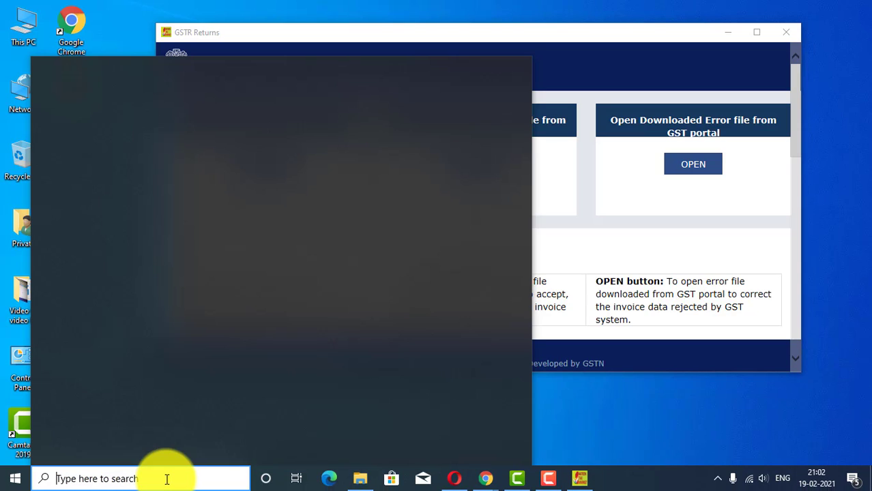
type("int")
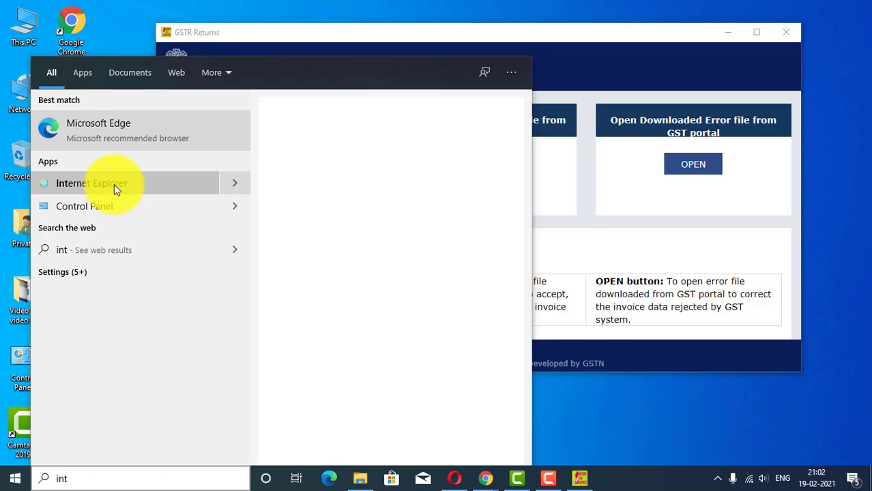
key("Escape")
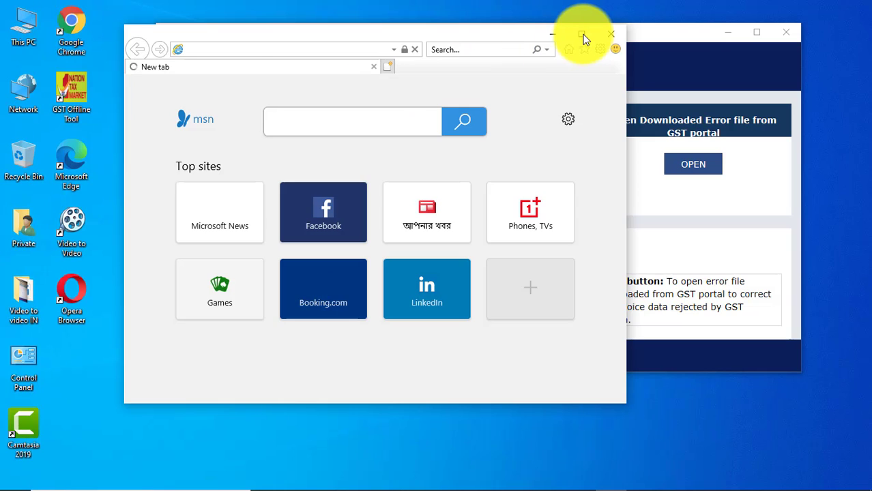
left_click(580, 34)
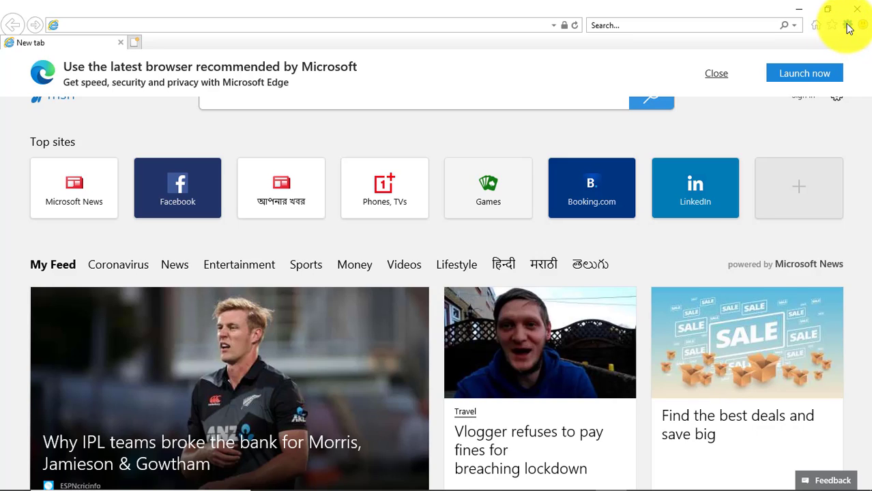
left_click(847, 26)
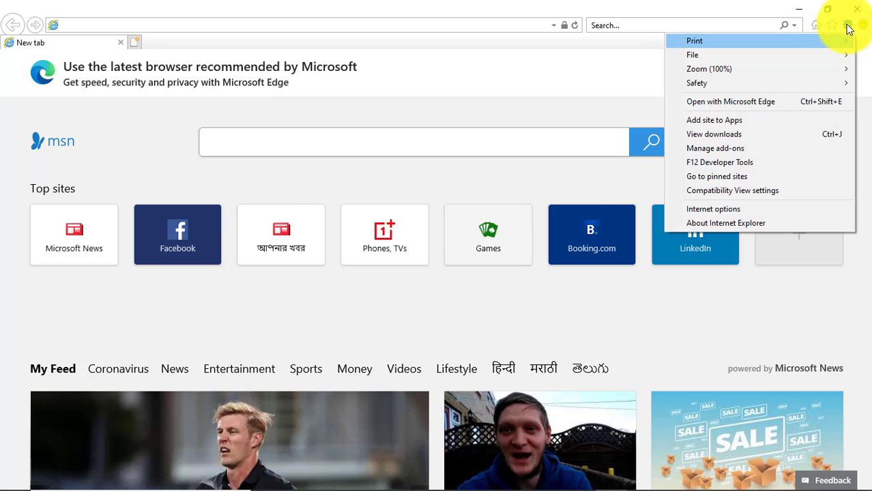
left_click(698, 208)
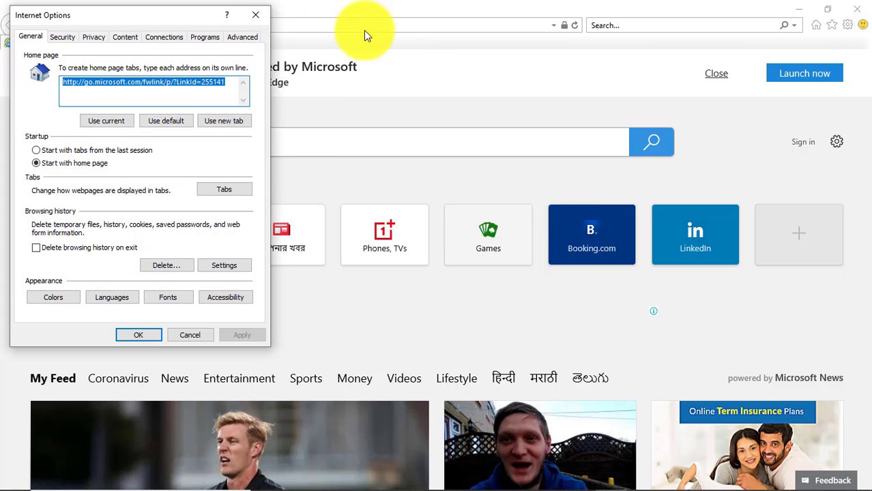
left_click(257, 17)
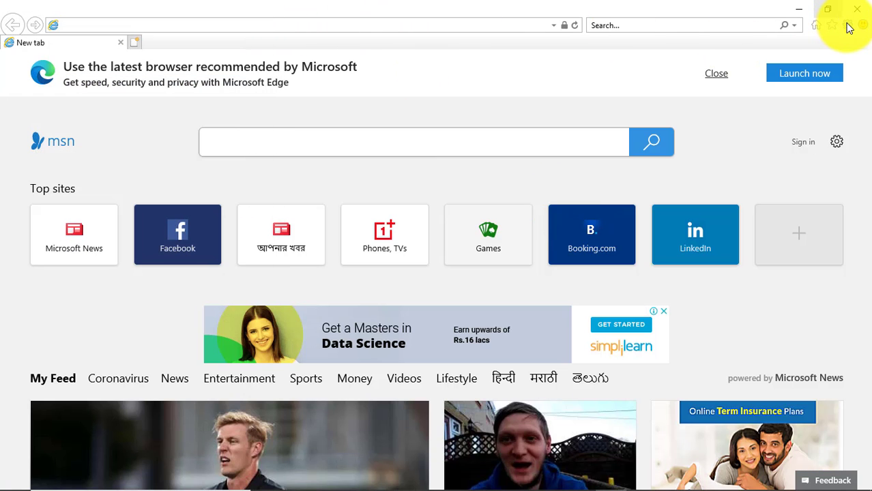
Check the installed Internet Explorer version in its About information, close the dialog and minimize the browser
left_click(847, 24)
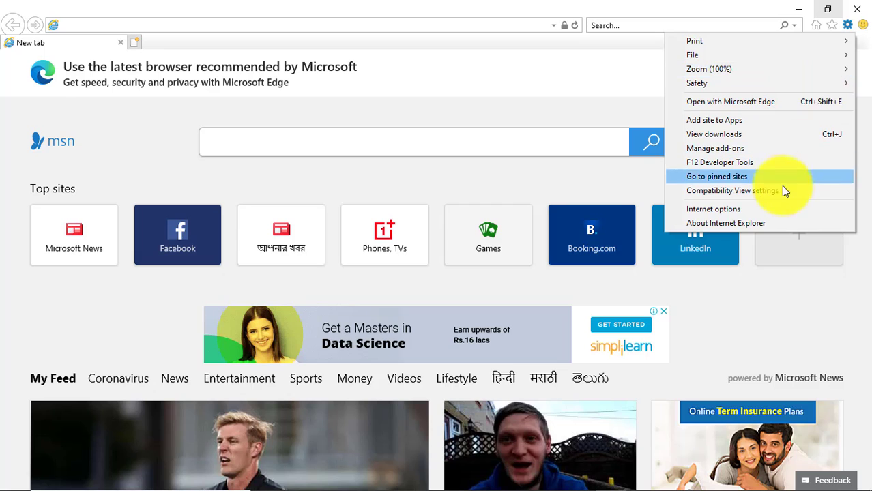
left_click(743, 224)
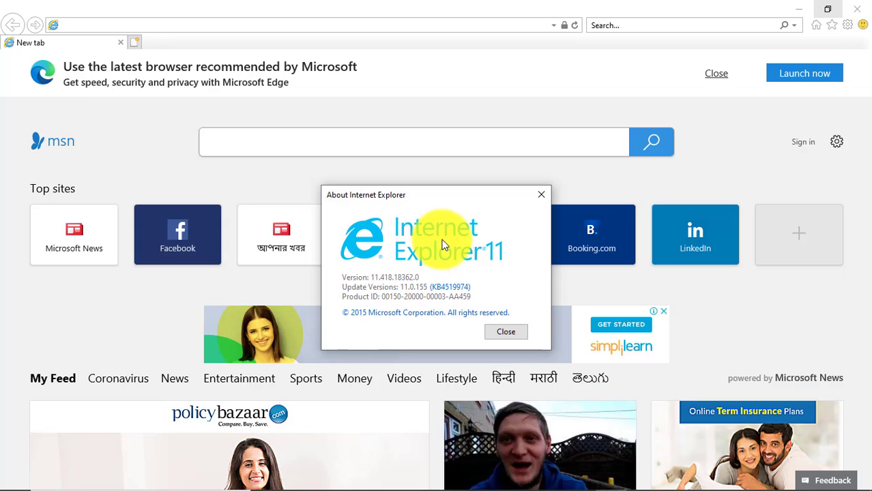
left_click(502, 333)
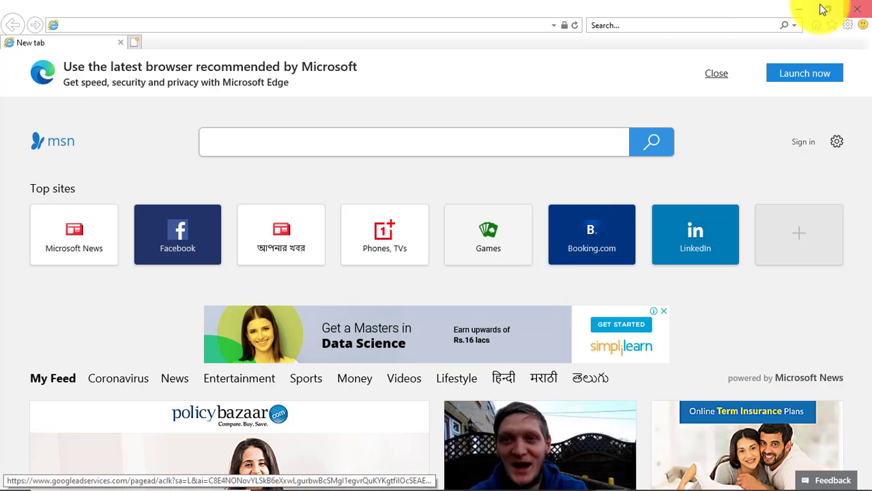
left_click(799, 10)
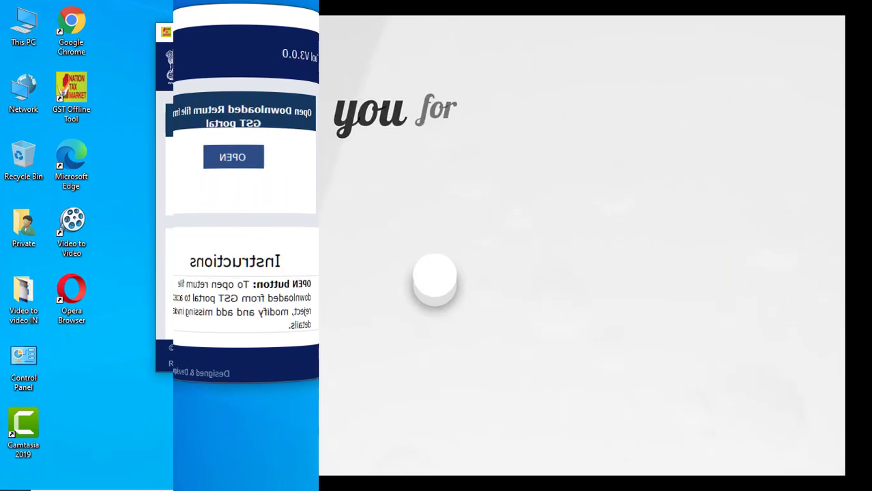